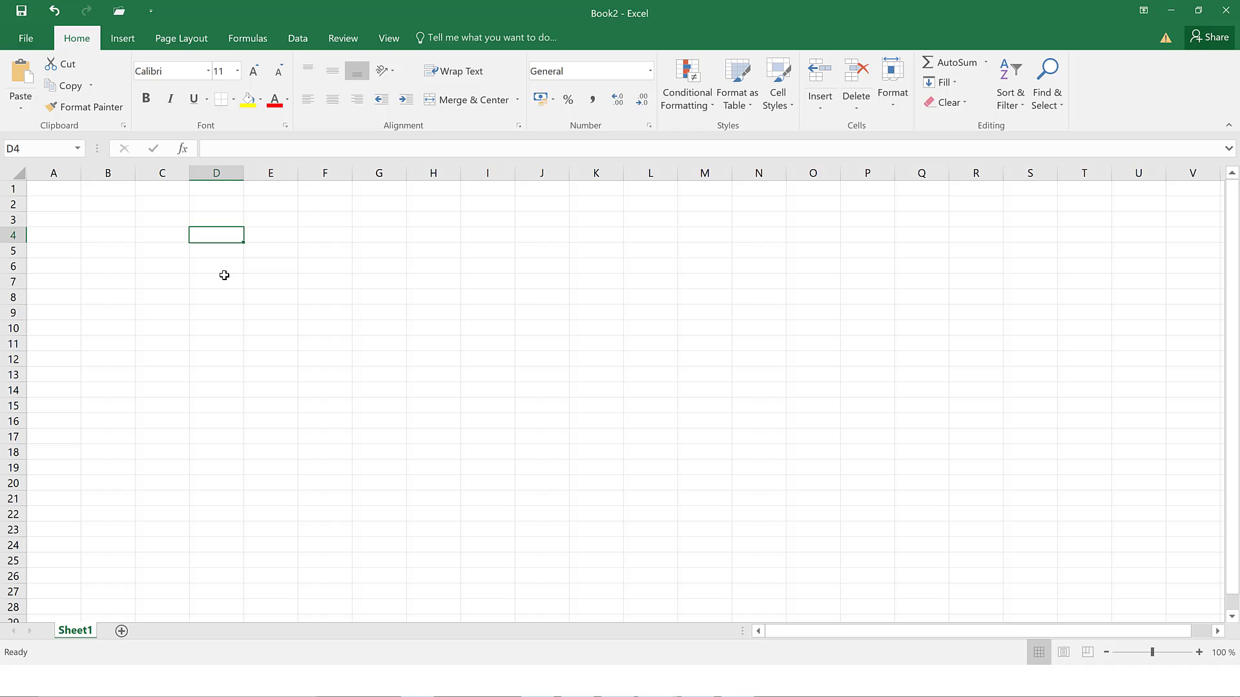
- Move through cells D6, C4, D4, E4, F5 and D3, ending on A1
{"action": "left_click", "coordinate": [230, 265]}
{"action": "left_click", "coordinate": [148, 240]}
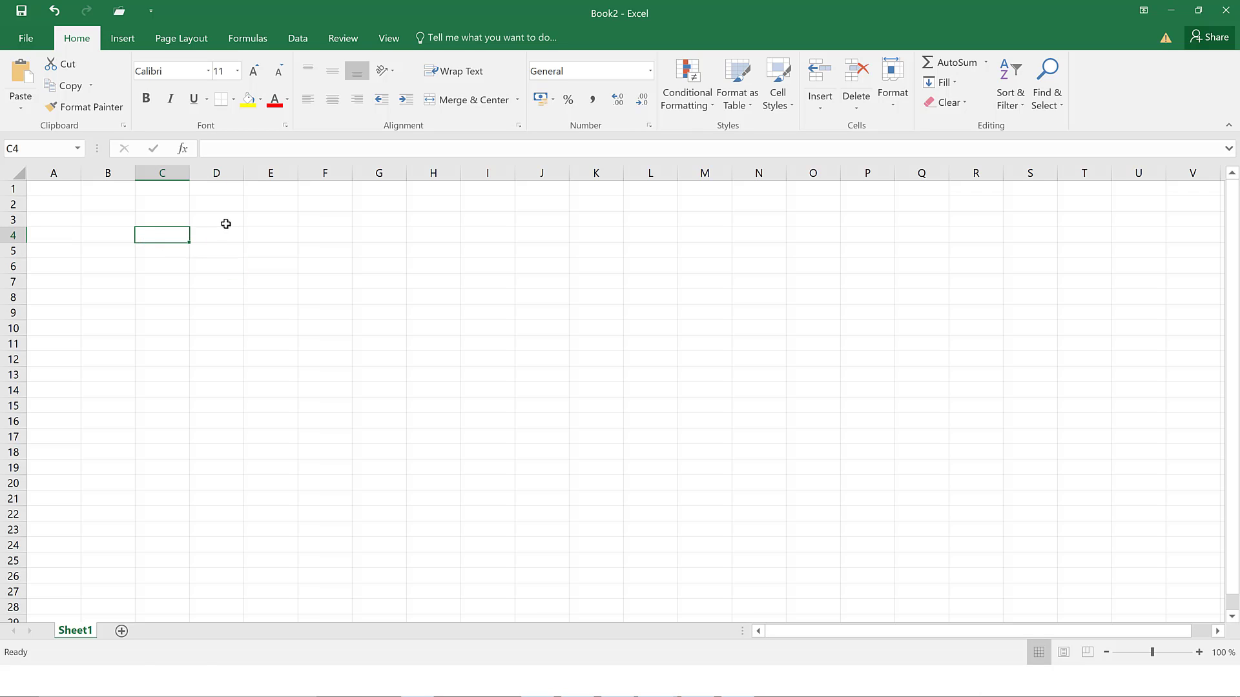
{"action": "left_click", "coordinate": [220, 236]}
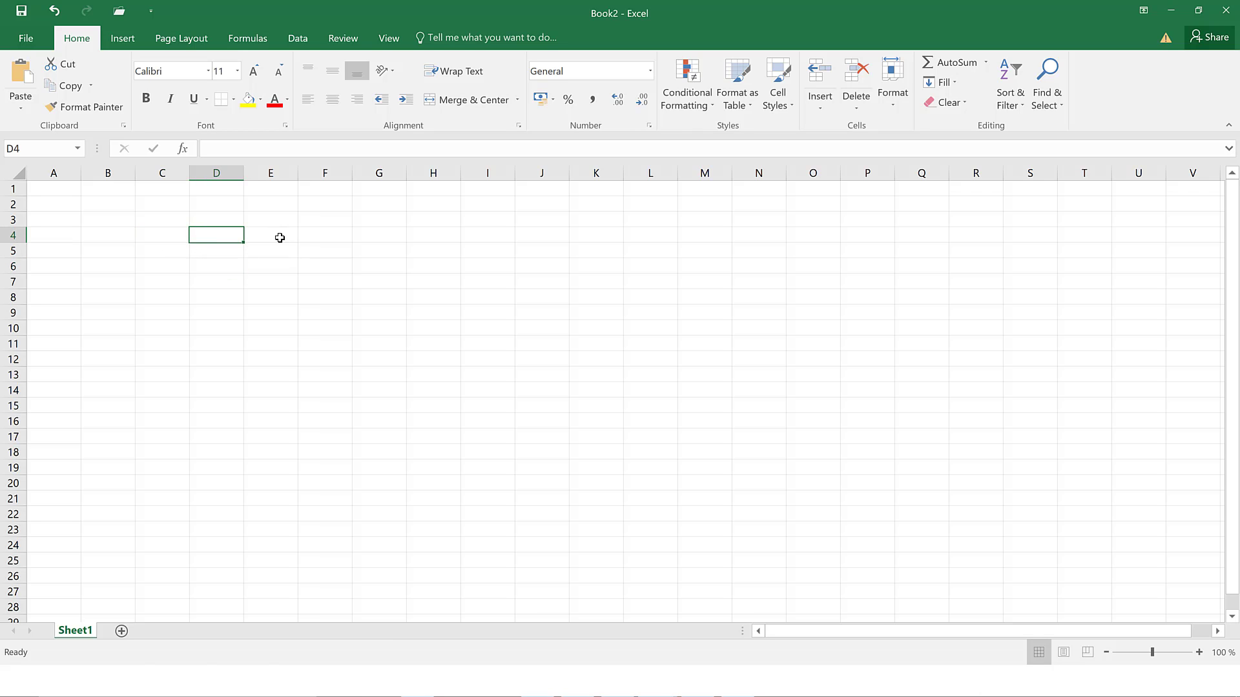
{"action": "left_click", "coordinate": [282, 238]}
{"action": "left_click", "coordinate": [329, 252]}
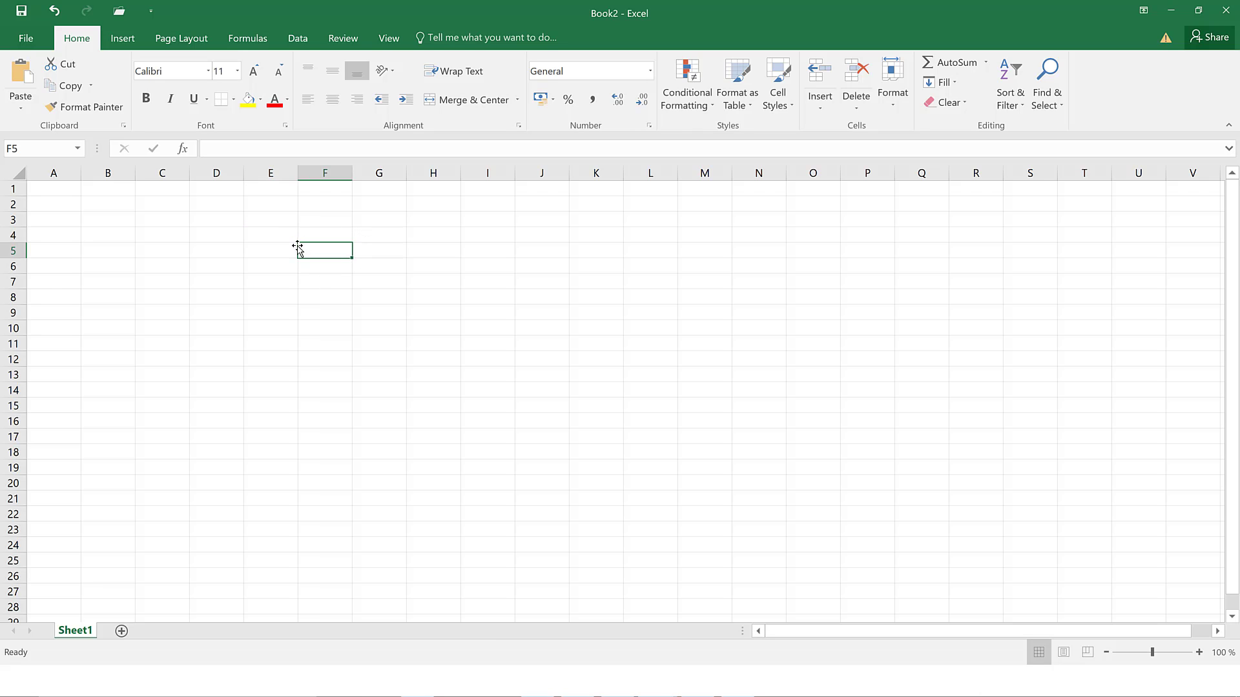
{"action": "left_click", "coordinate": [211, 223]}
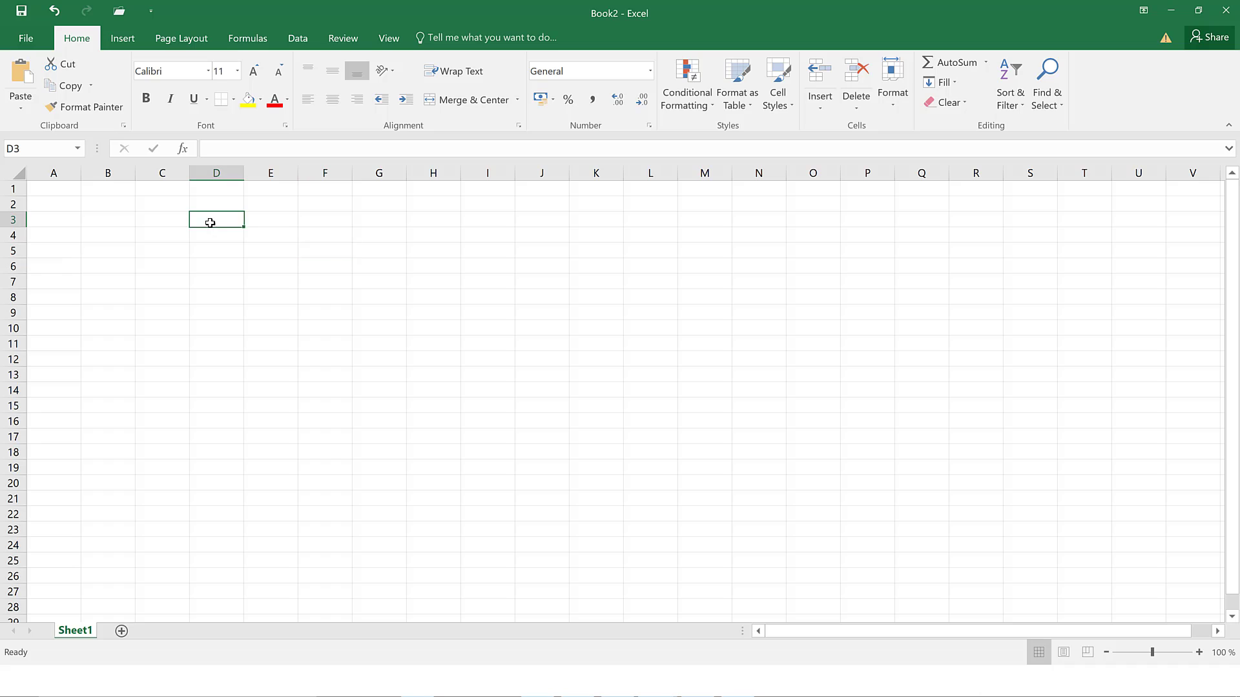
{"action": "left_click", "coordinate": [226, 261]}
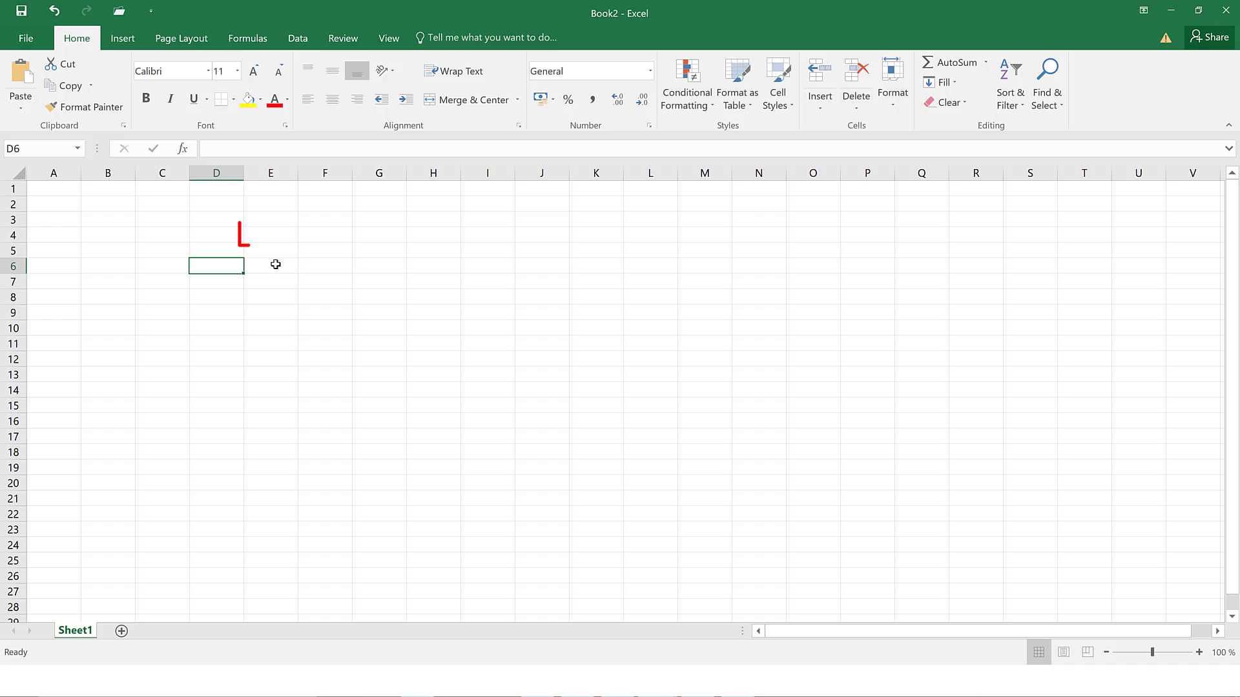
{"action": "left_click", "coordinate": [275, 235]}
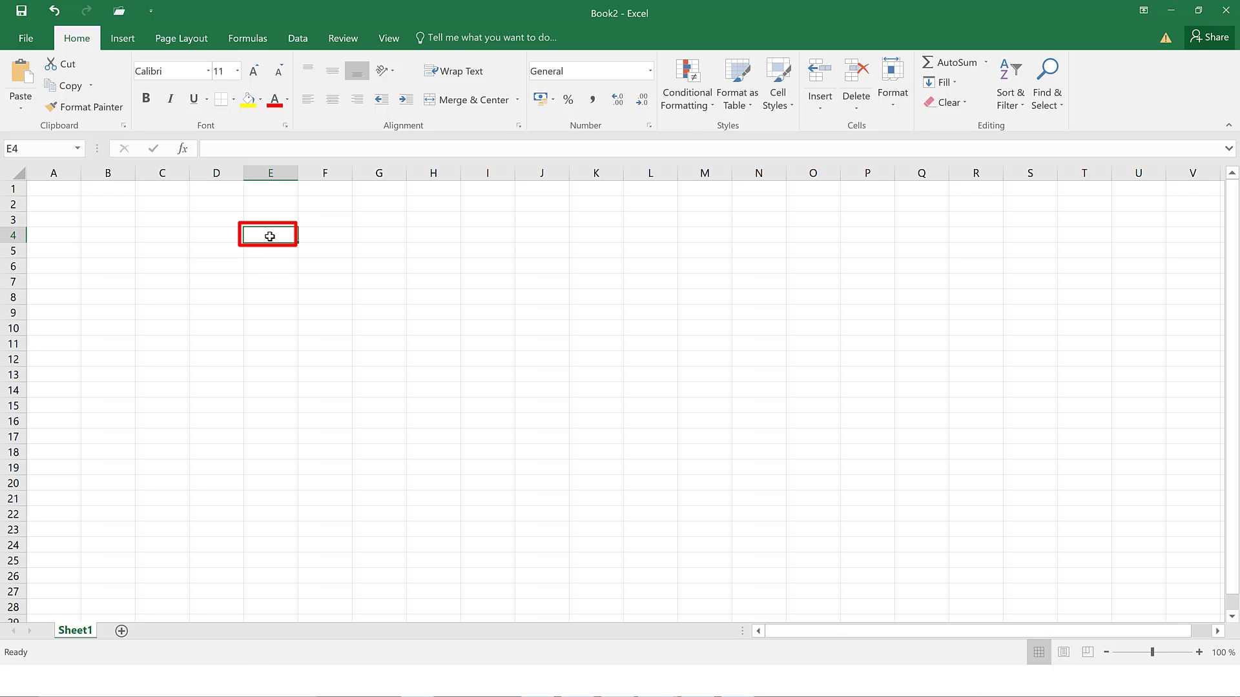
{"action": "left_click", "coordinate": [54, 188]}
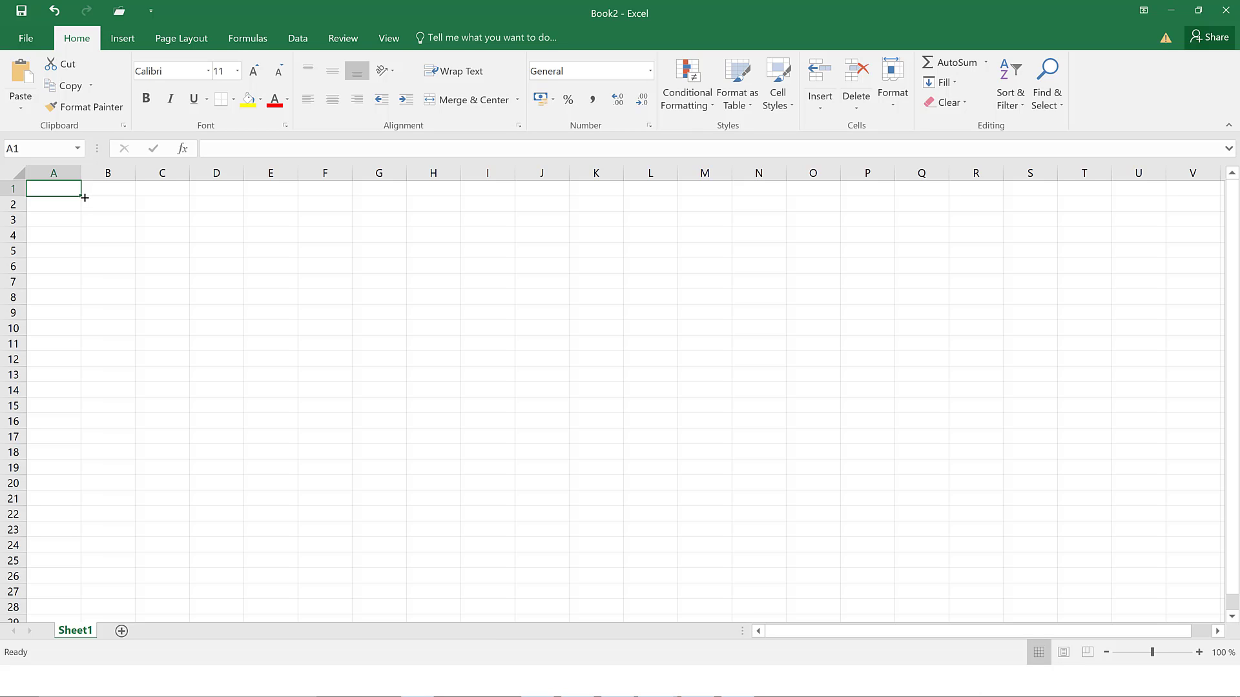
- Type the header 'Name' into cell A1
{"action": "type", "text": "Name"}
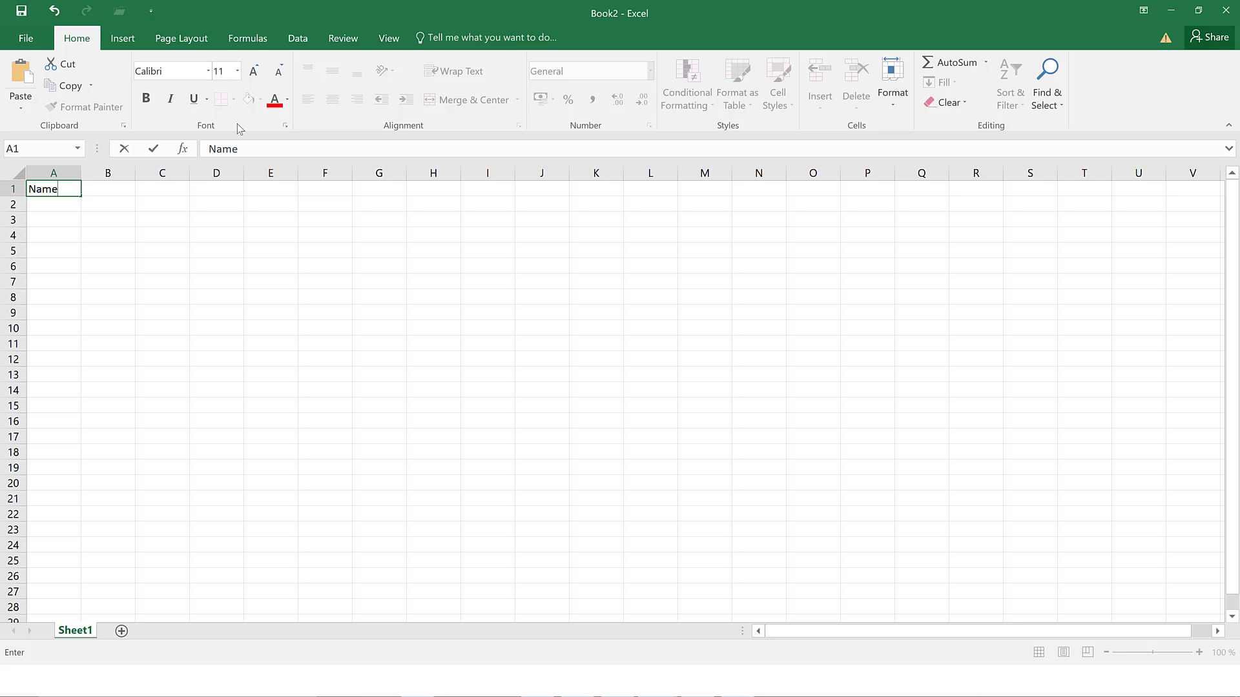
{"action": "left_click_drag", "start_coordinate": [242, 149], "coordinate": [207, 152]}
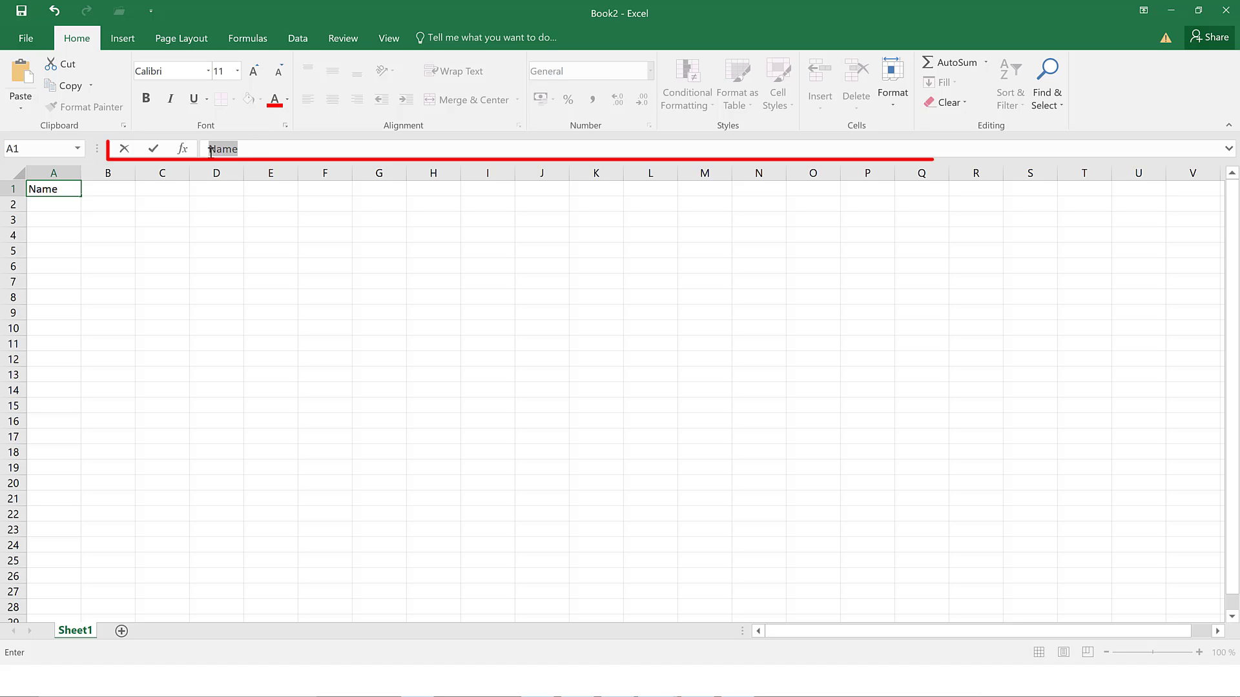
{"action": "left_click", "coordinate": [246, 149]}
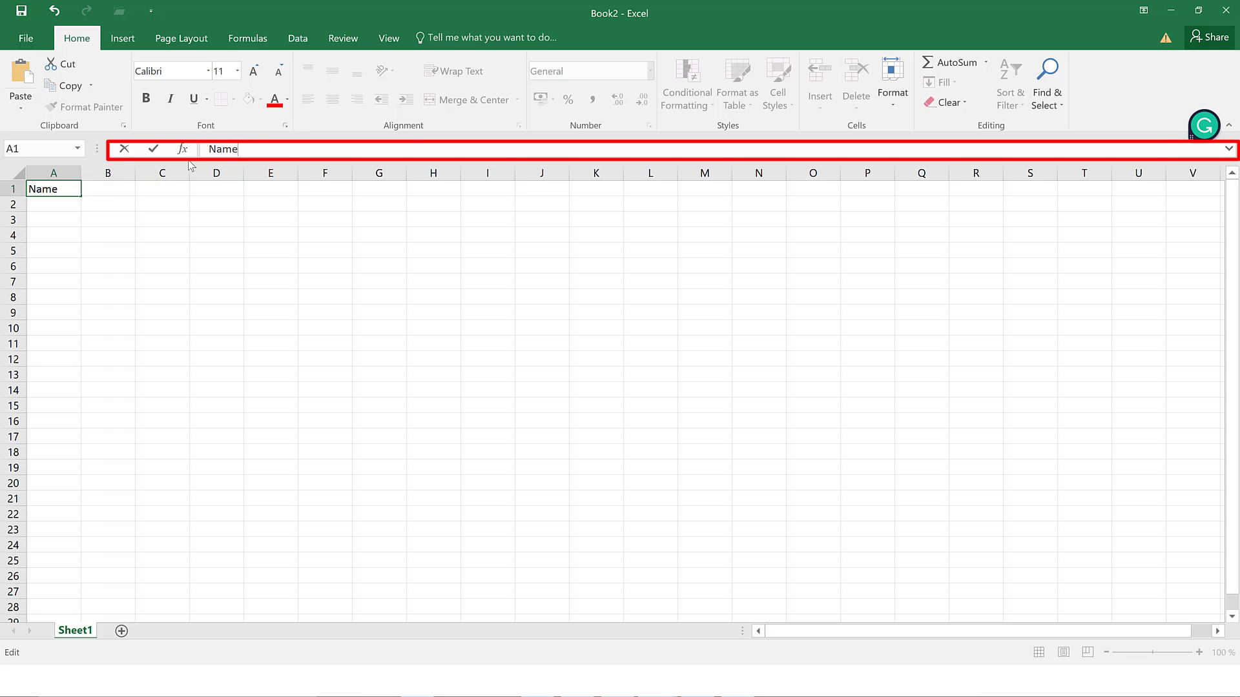
{"action": "left_click_drag", "start_coordinate": [240, 149], "coordinate": [207, 150]}
{"action": "left_click", "coordinate": [243, 149]}
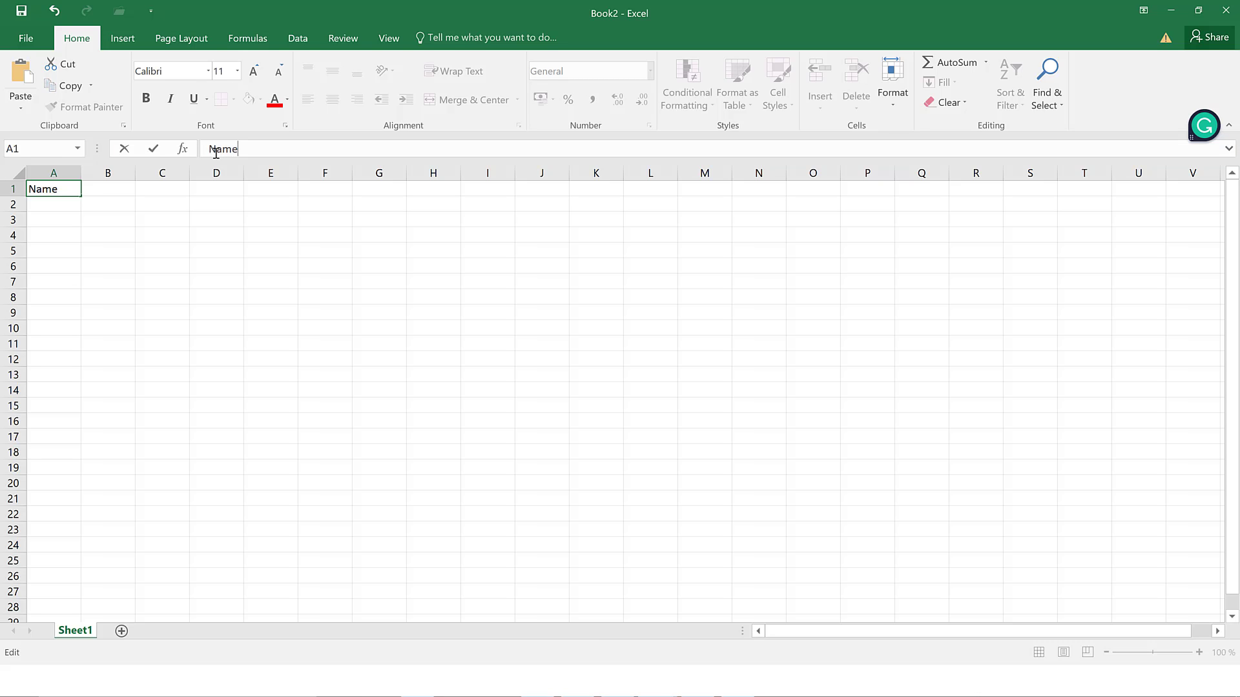
- Enter the header 'Place of Birth' in cell B1
{"action": "left_click", "coordinate": [116, 192]}
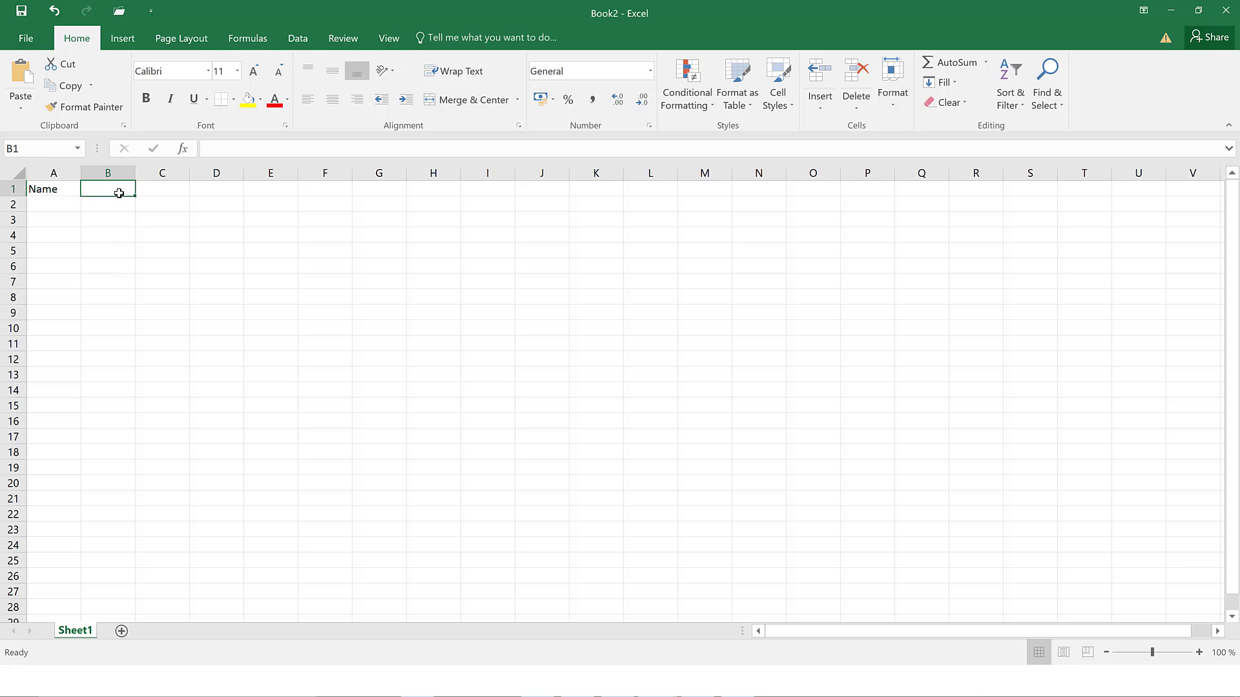
{"action": "type", "text": "Place"}
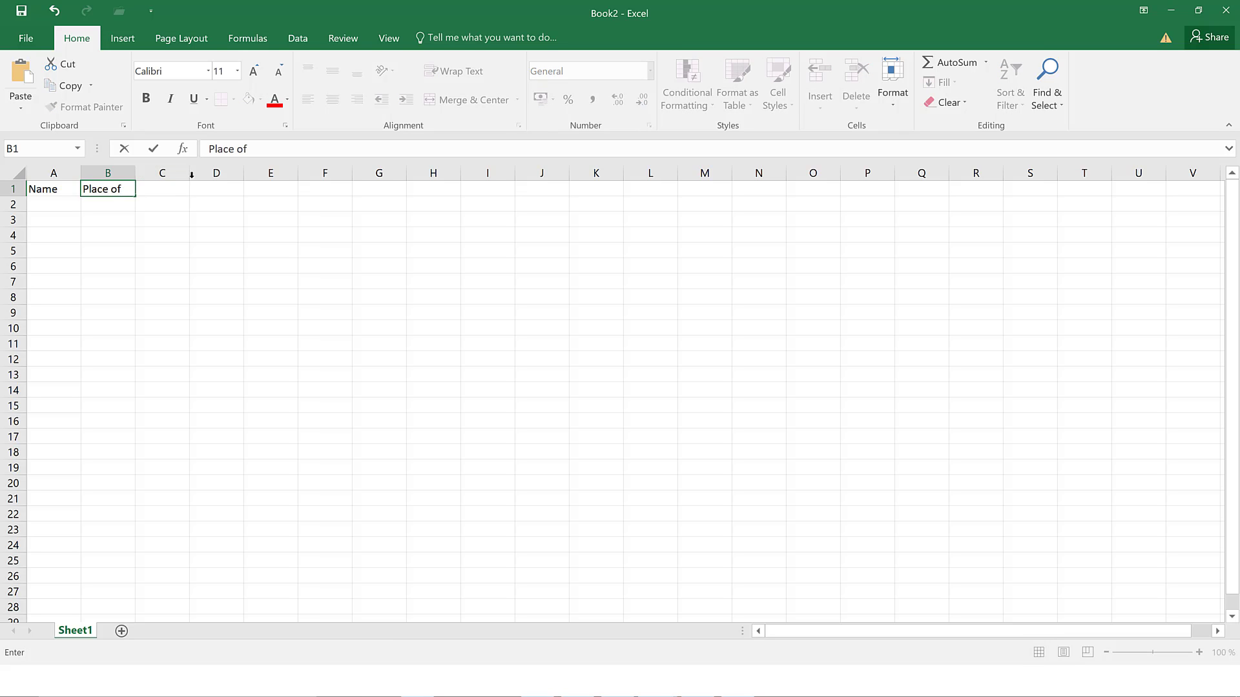
{"action": "type", "text": "of"}
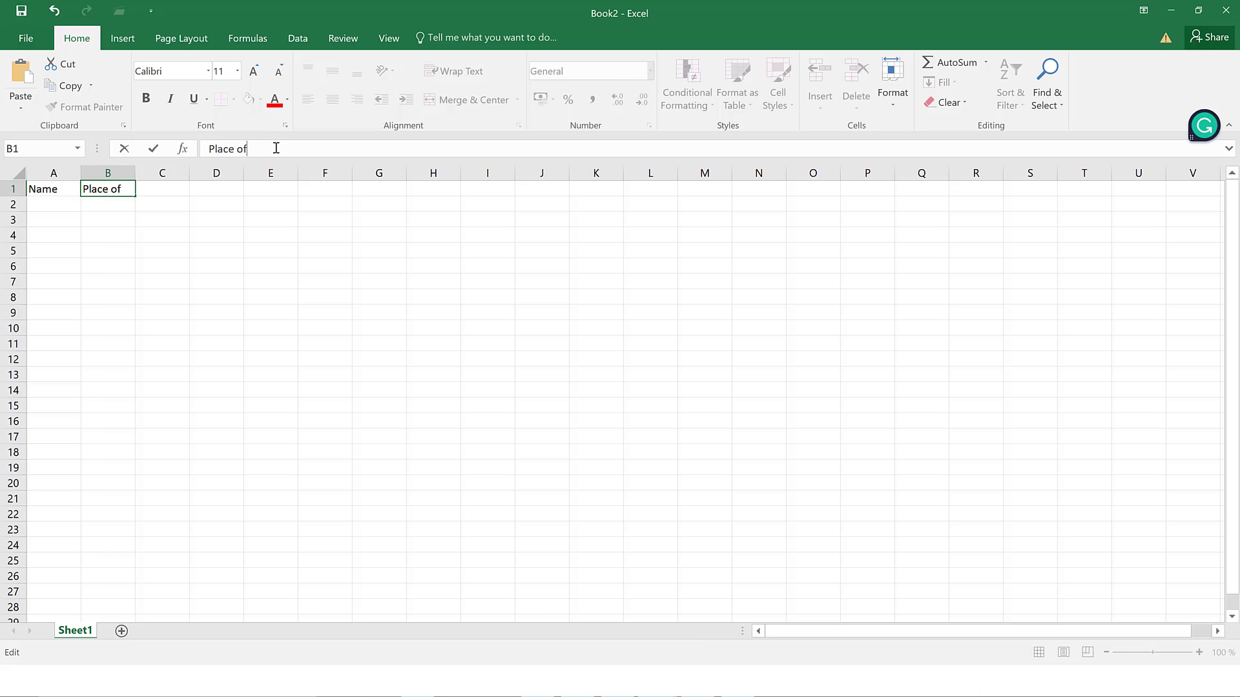
{"action": "type", "text": " Birth"}
{"action": "key", "text": "Return"}
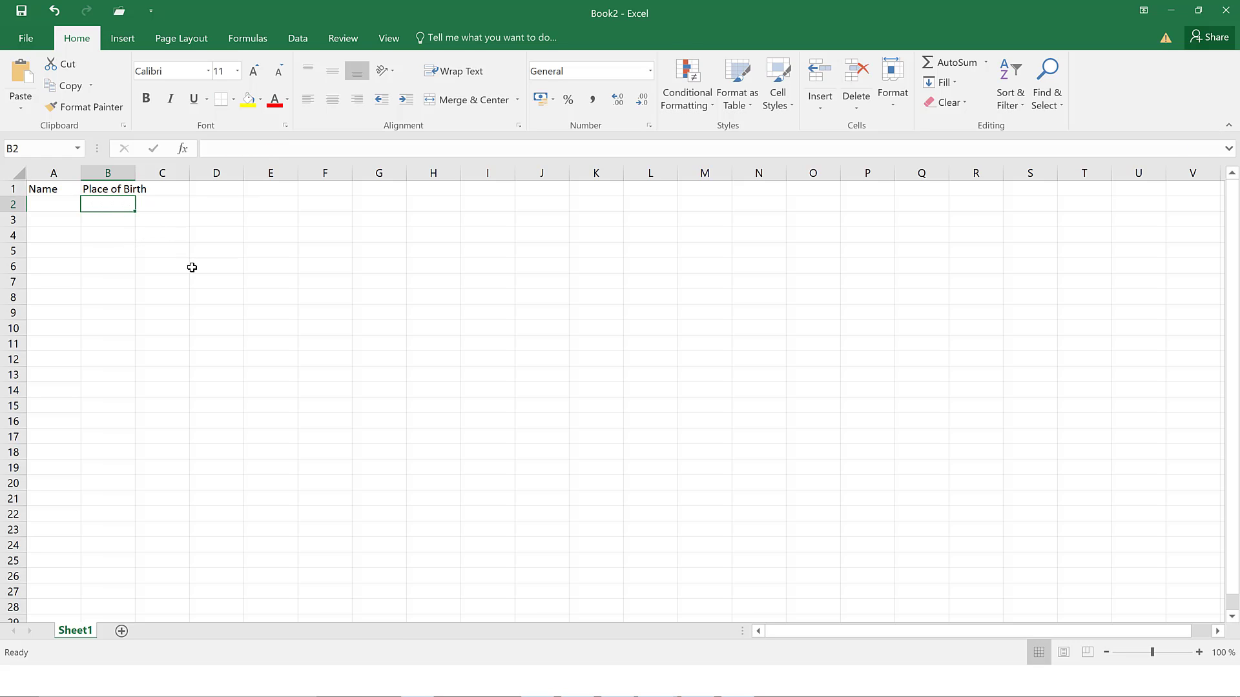
- Enter the test letters 'ffjj' in D6 via the formula bar, then open E6
{"action": "left_click", "coordinate": [225, 265]}
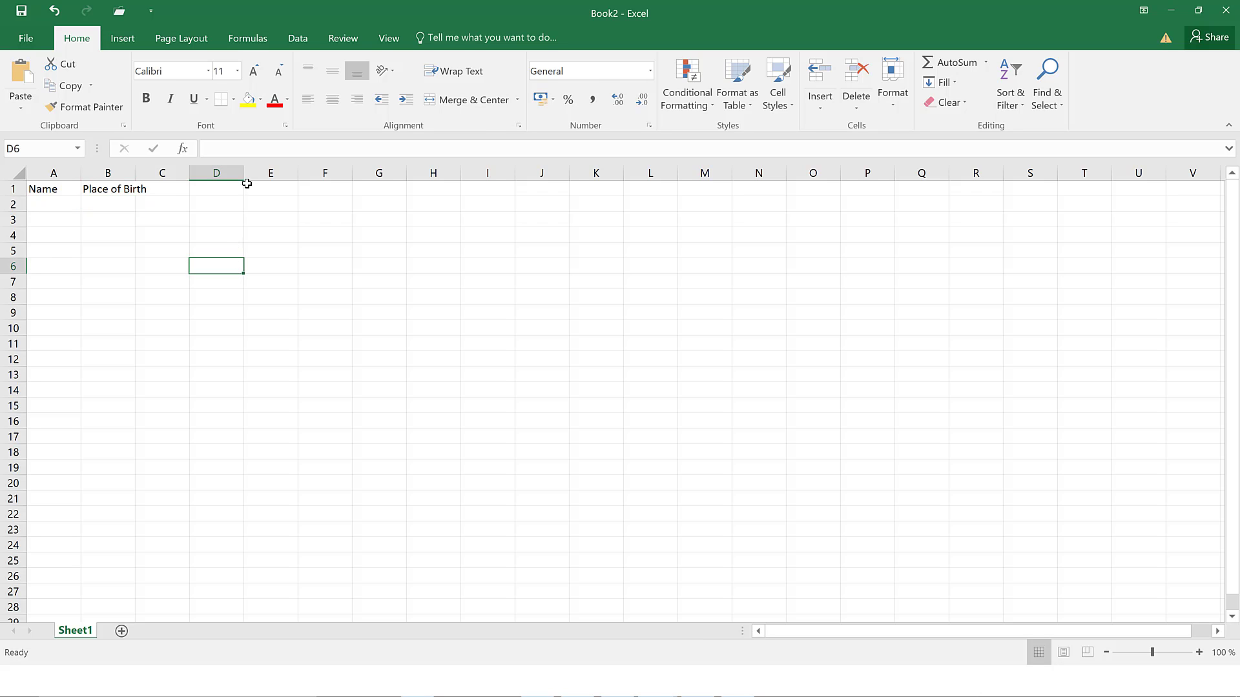
{"action": "left_click", "coordinate": [246, 146]}
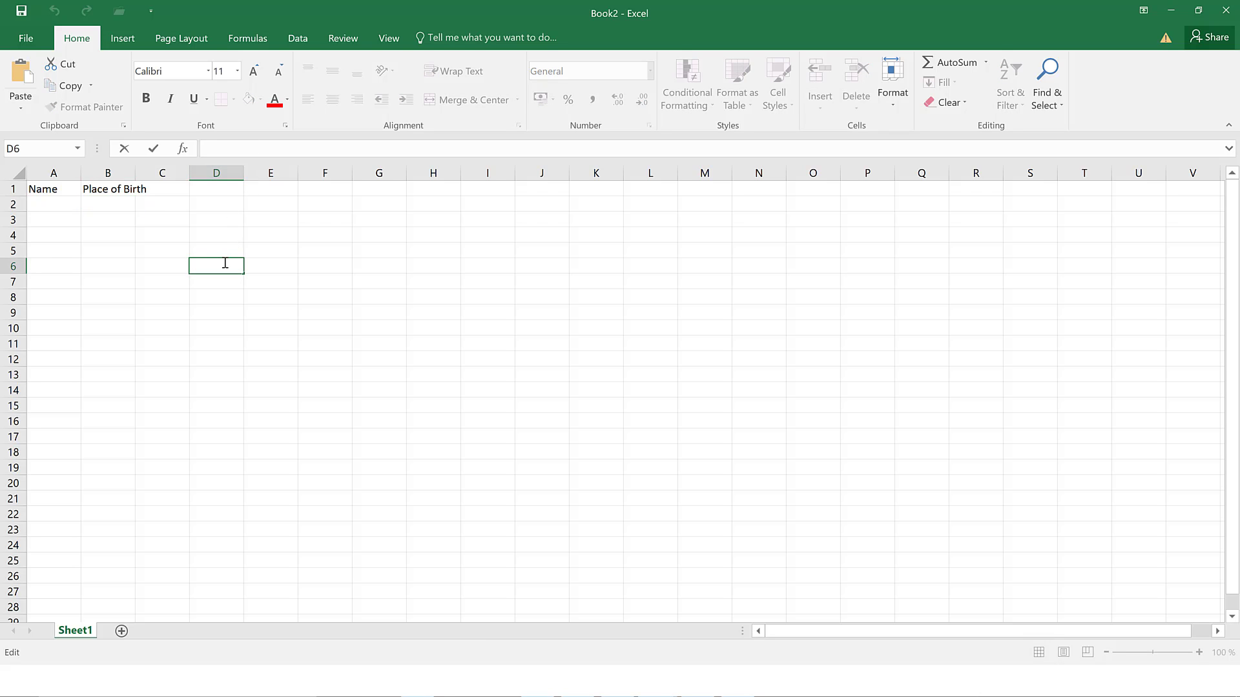
{"action": "type", "text": "ff"}
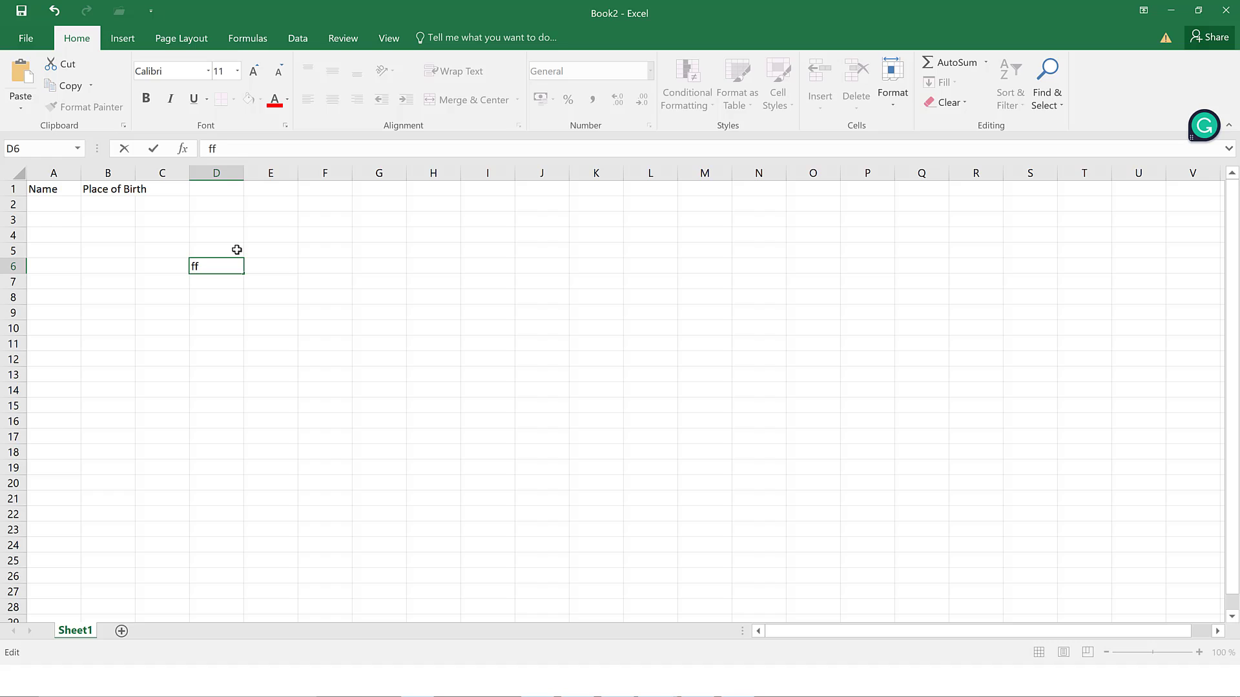
{"action": "type", "text": "jj"}
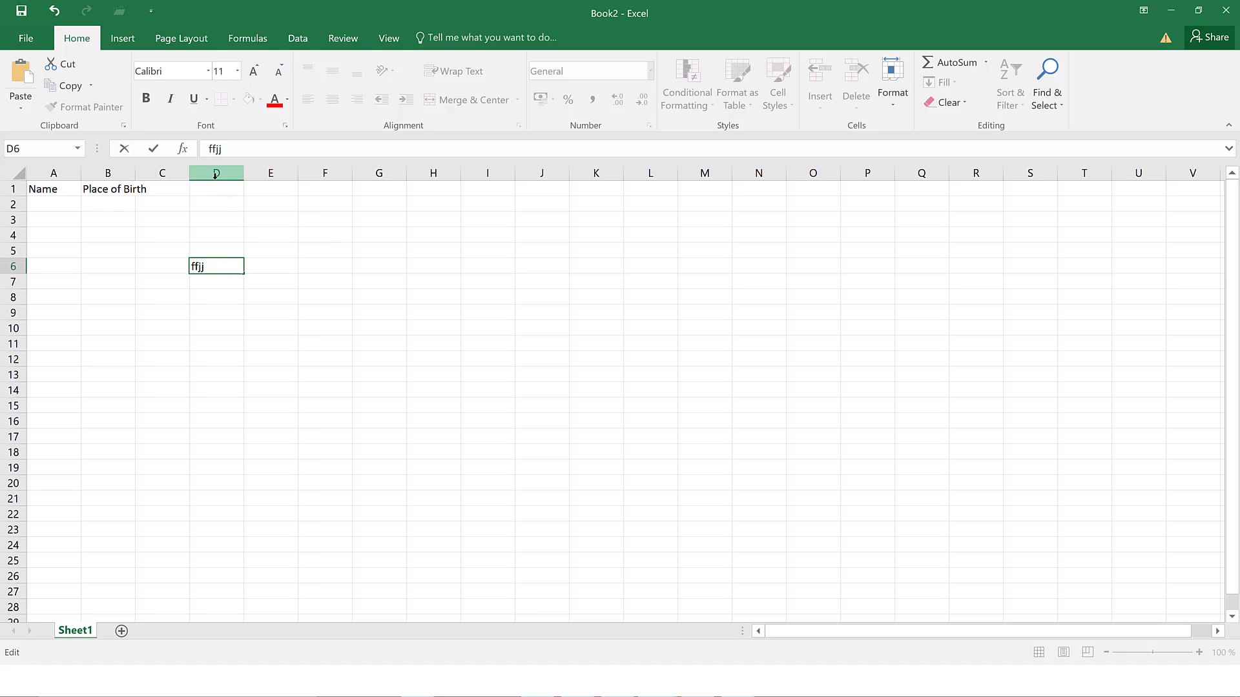
{"action": "left_click", "coordinate": [263, 266]}
{"action": "double_click", "coordinate": [262, 266]}
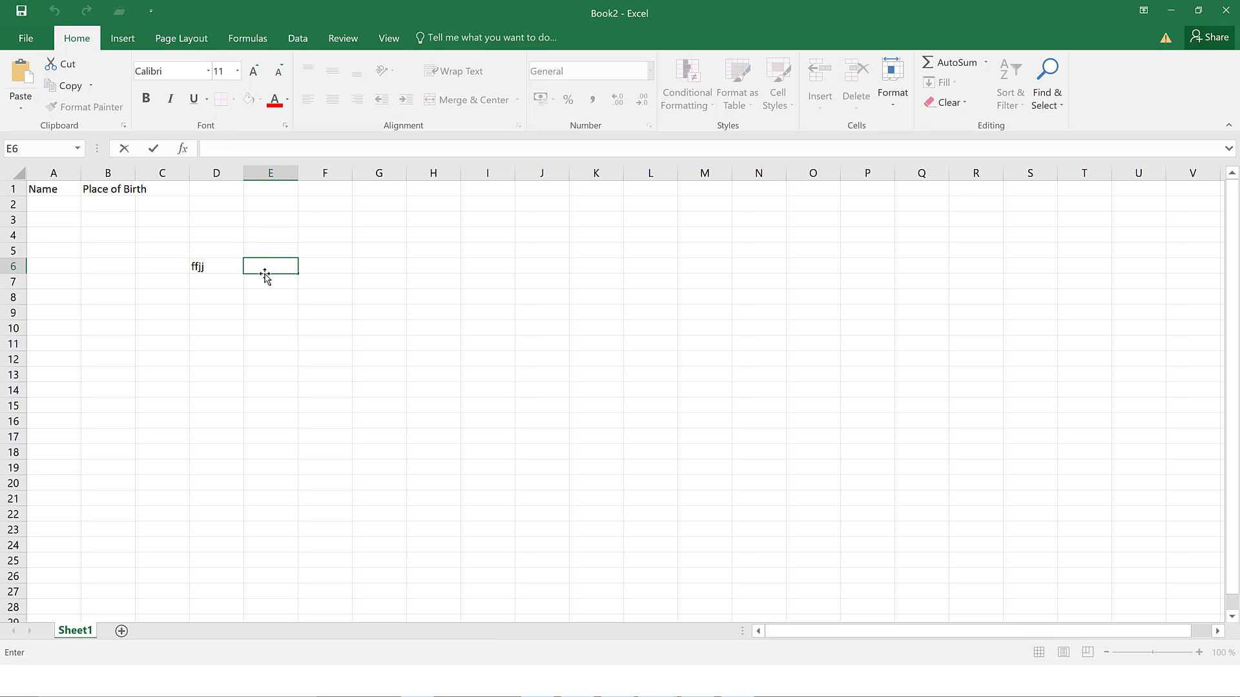
- Replace the test letters 'bxcccc' in E4 with a person's full name and commit it
{"action": "left_click", "coordinate": [278, 236]}
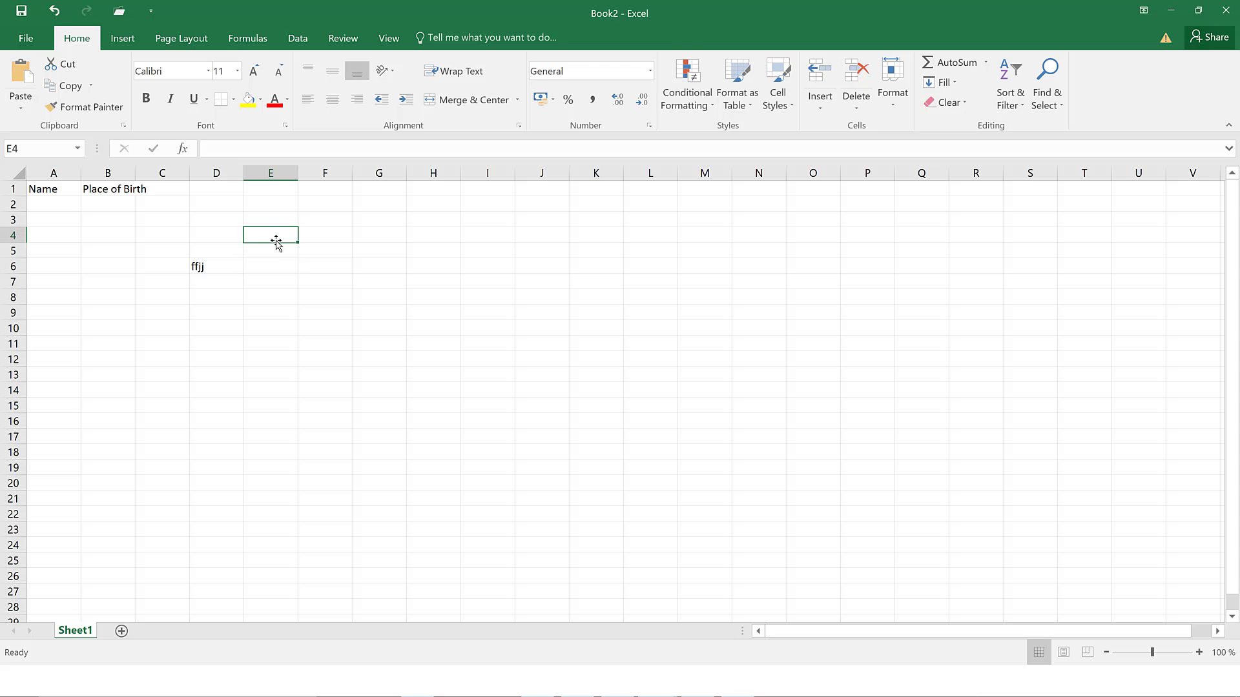
{"action": "double_click", "coordinate": [271, 235]}
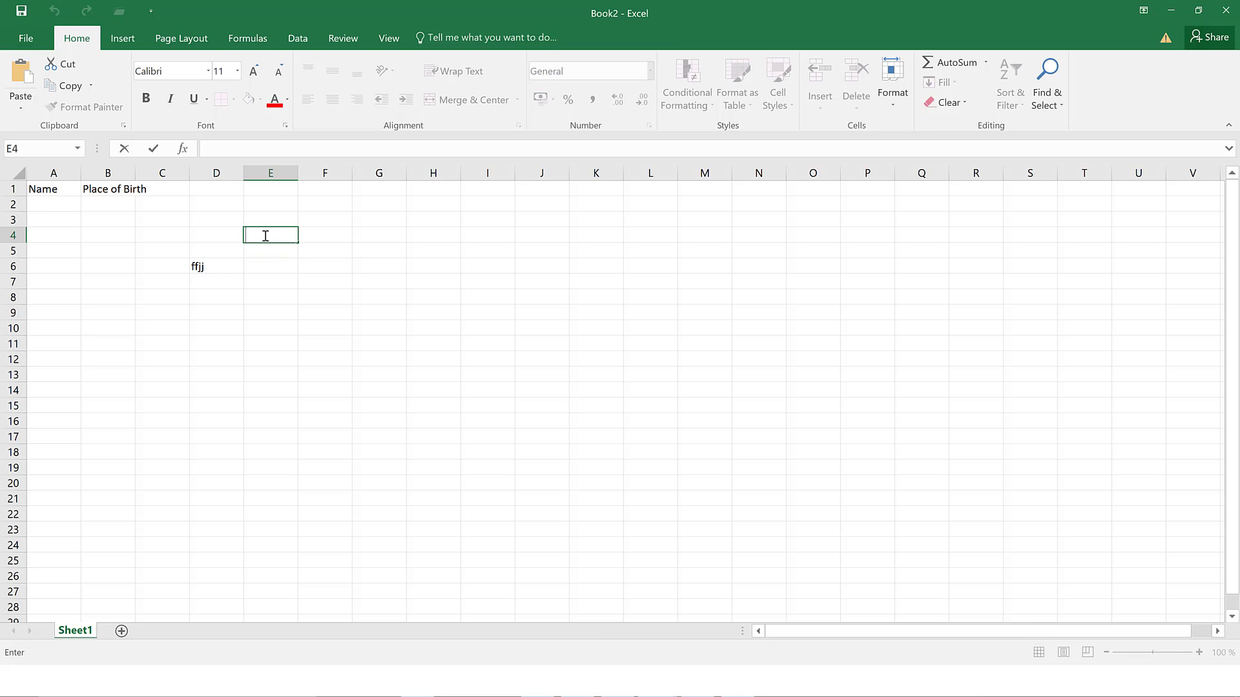
{"action": "left_click", "coordinate": [261, 235]}
{"action": "type", "text": "bxcccc"}
{"action": "left_click_drag", "start_coordinate": [281, 237], "coordinate": [248, 241]}
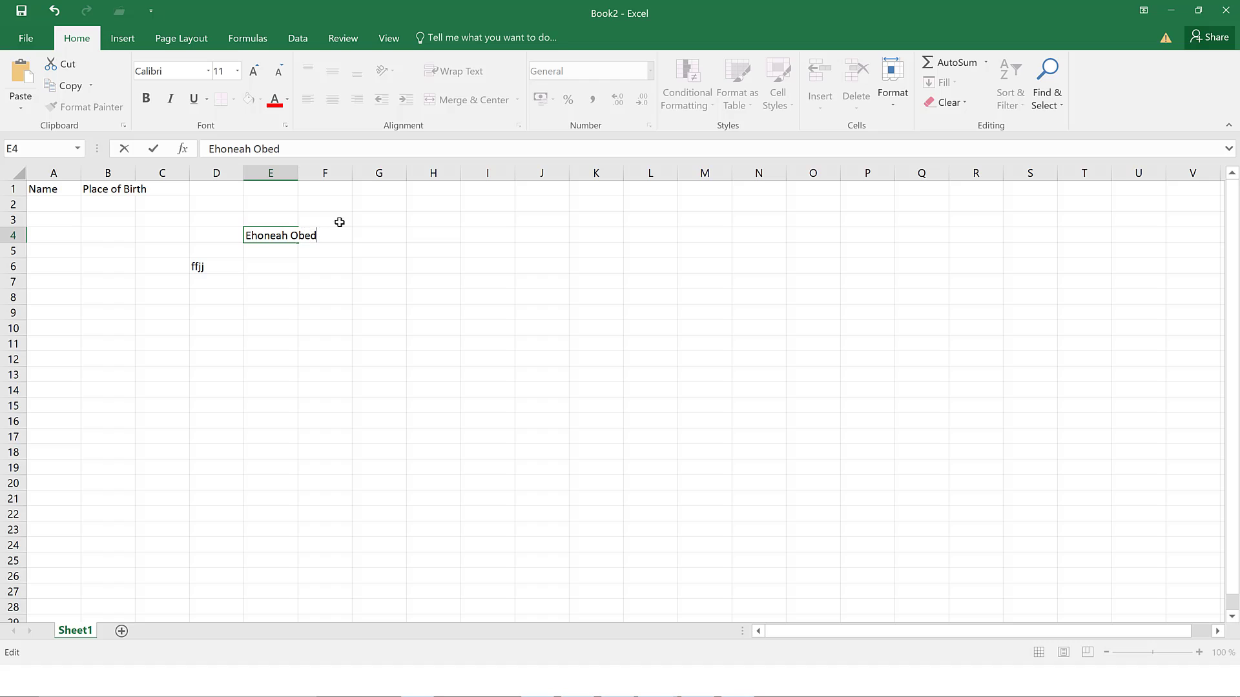
{"action": "left_click", "coordinate": [367, 239]}
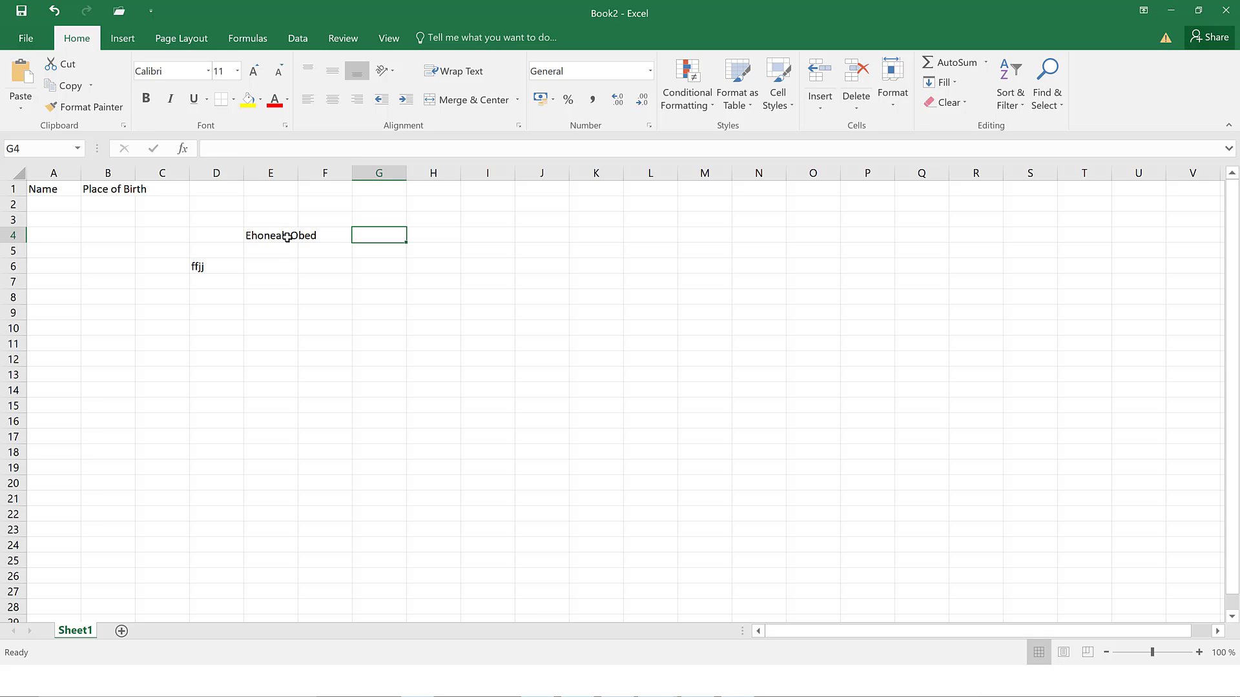
{"action": "left_click", "coordinate": [287, 237]}
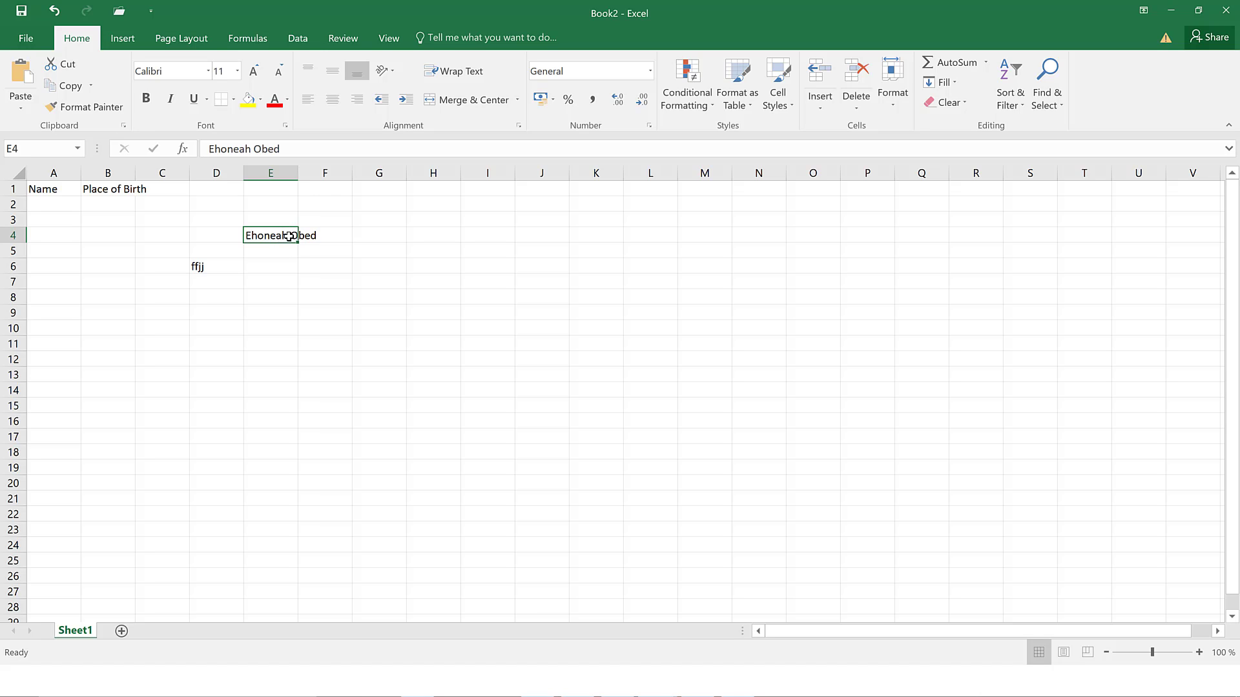
{"action": "left_click", "coordinate": [369, 232]}
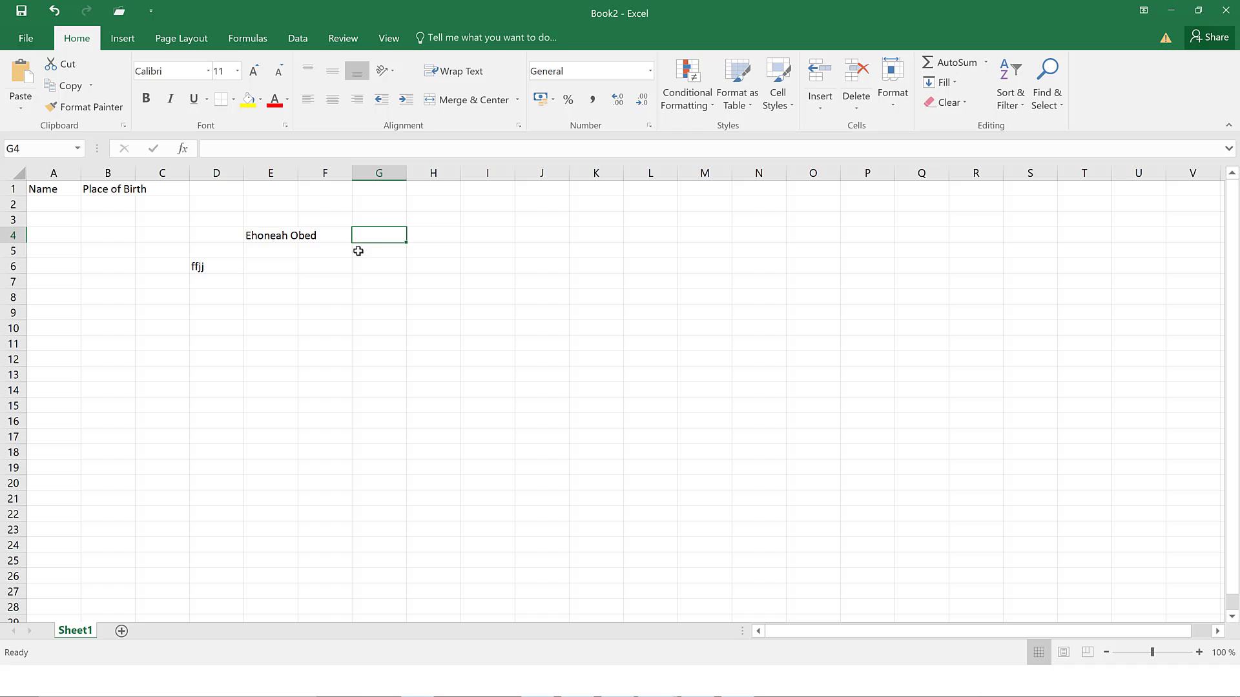
- Type the same person's full name into cell E6
{"action": "left_click", "coordinate": [272, 267]}
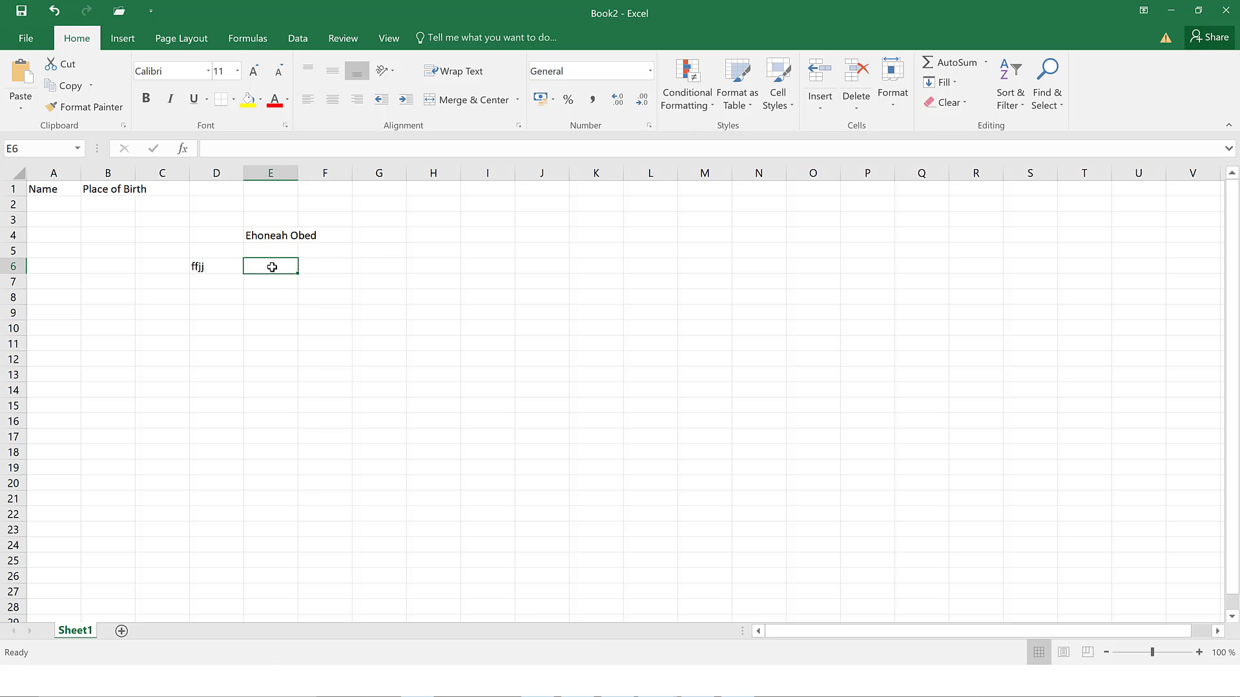
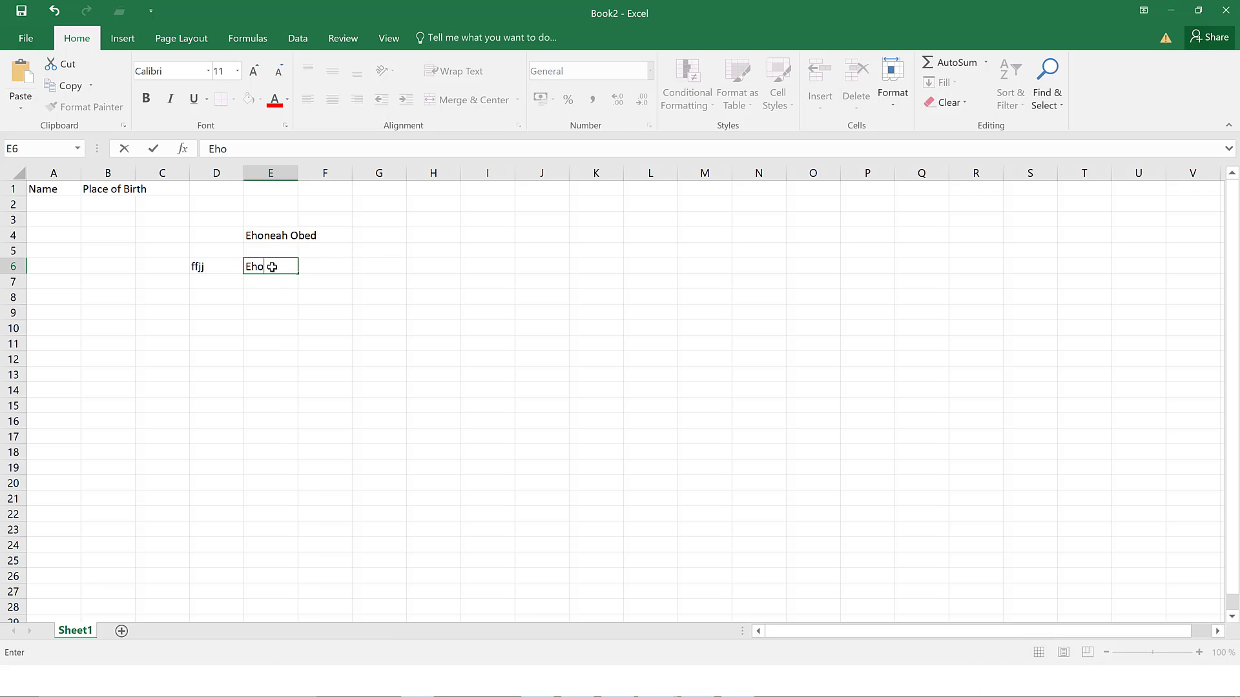
- Add the headings 'Name' in E1 and 'Country' in F1
{"action": "left_click", "coordinate": [279, 188]}
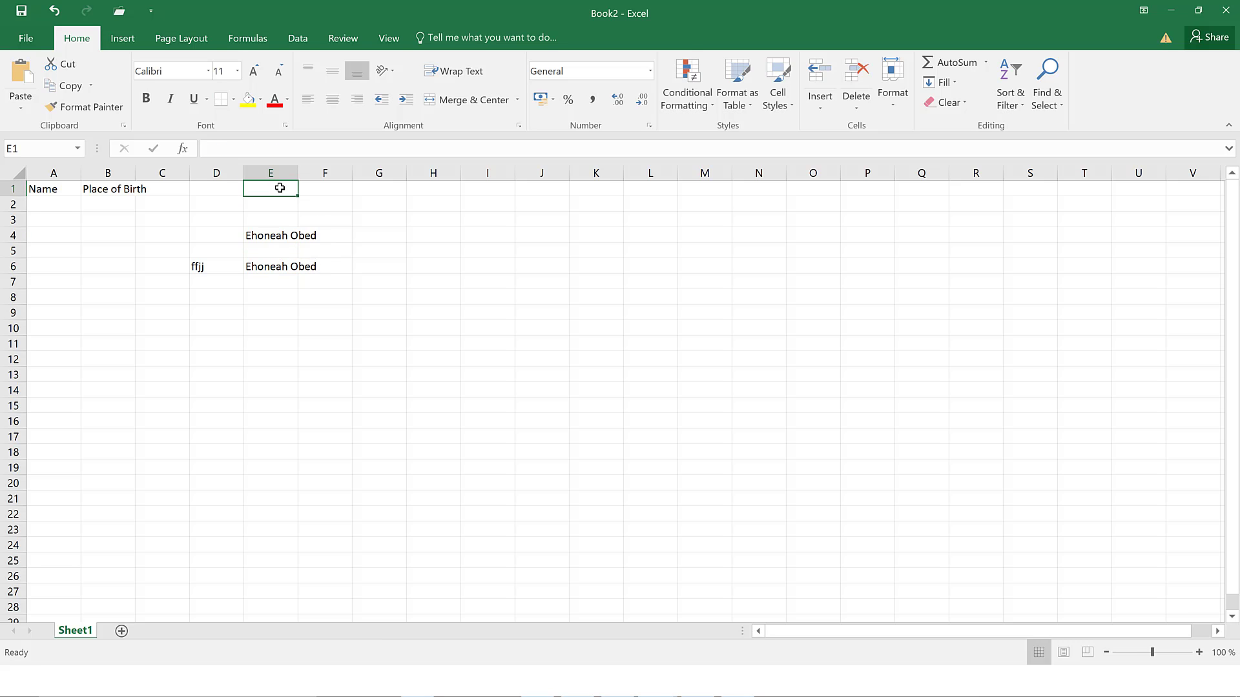
{"action": "type", "text": "A"}
{"action": "key", "text": "BackSpace"}
{"action": "type", "text": "Nam"}
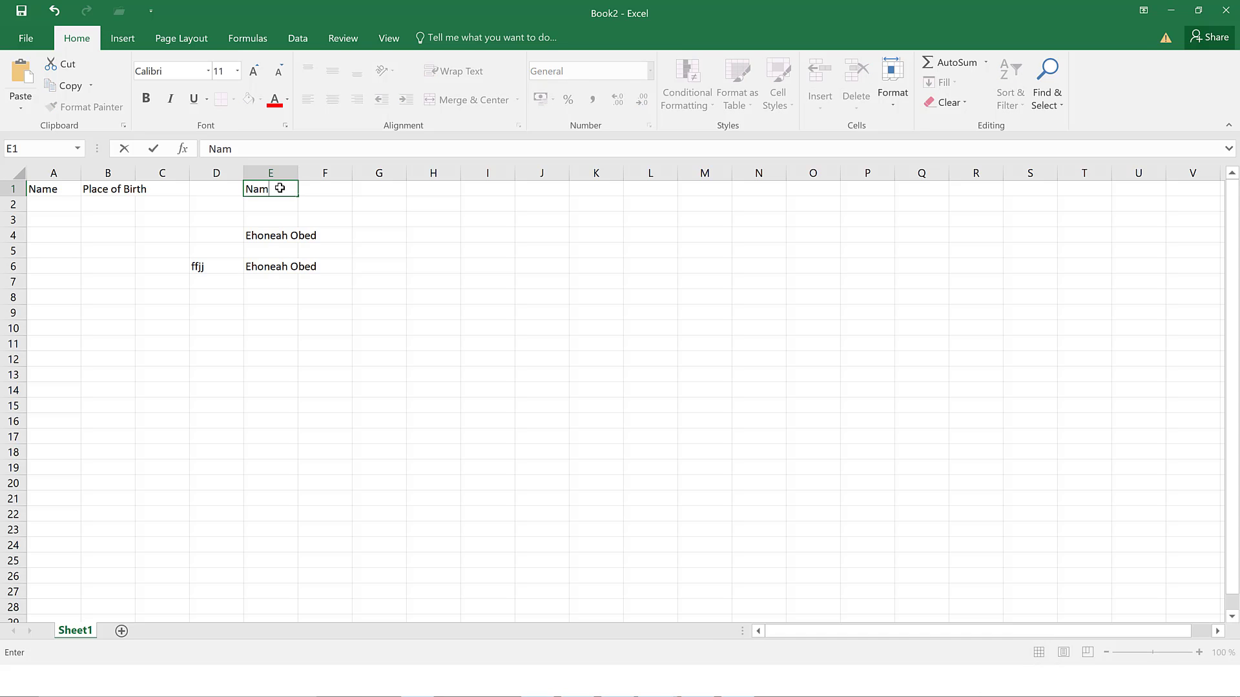
{"action": "type", "text": "e"}
{"action": "key", "text": "ctrl+Return"}
{"action": "left_click", "coordinate": [326, 191]}
{"action": "type", "text": "ountry"}
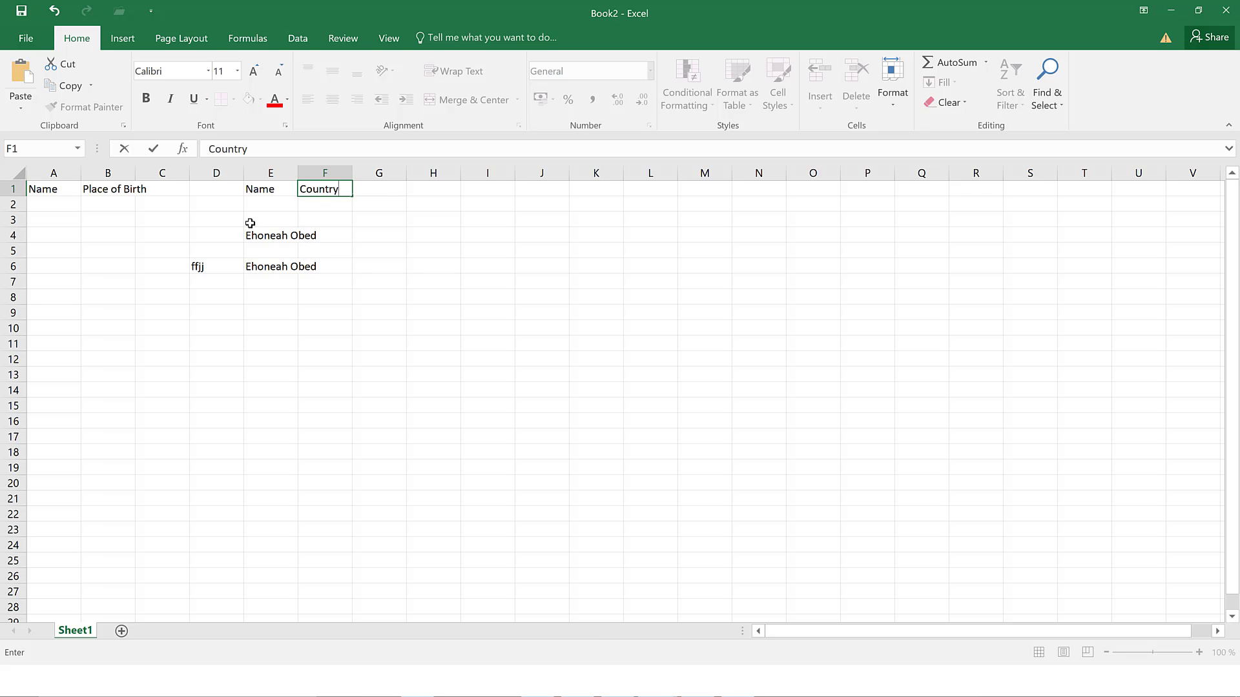
- Clear E4 and E6, widen column E, and start typing a full name in E2
{"action": "left_click", "coordinate": [266, 241]}
{"action": "key", "text": "Delete"}
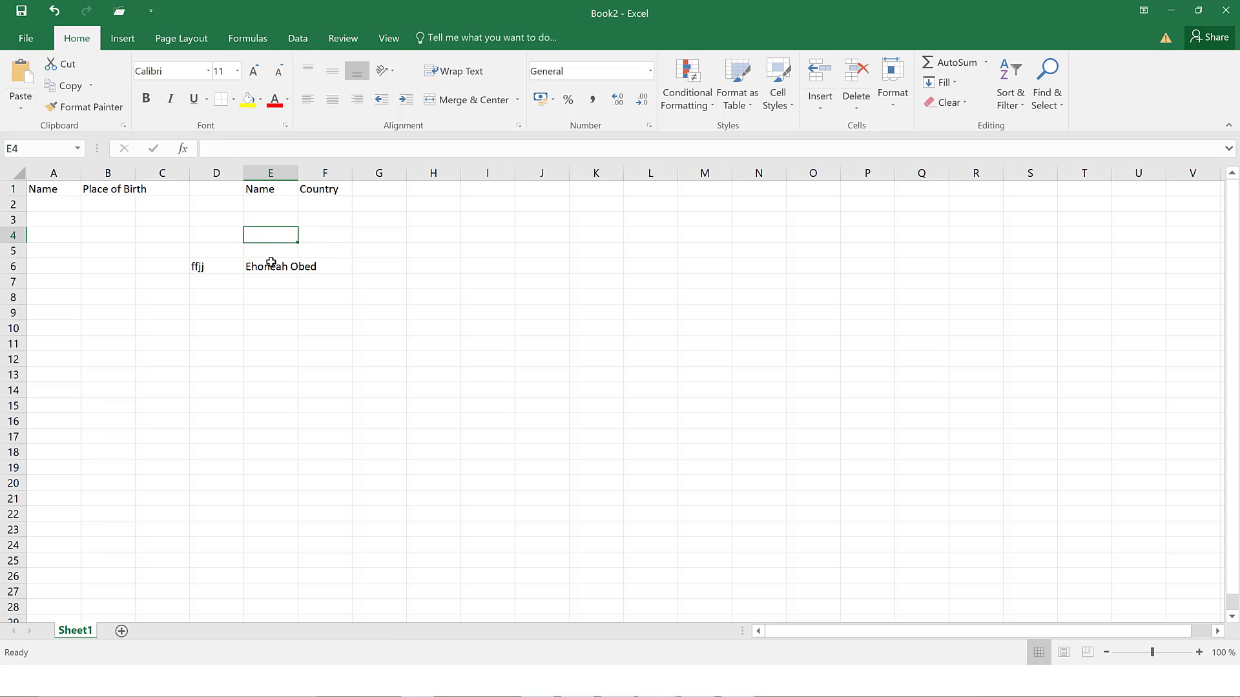
{"action": "left_click", "coordinate": [269, 266]}
{"action": "key", "text": "Delete"}
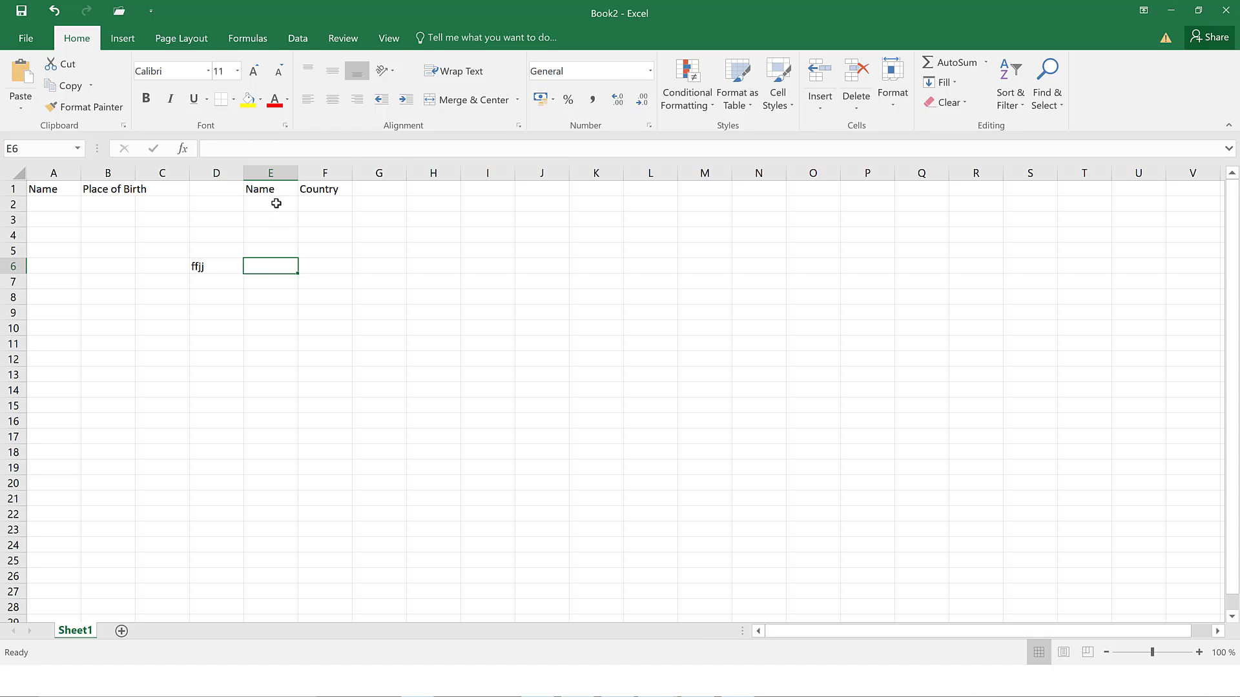
{"action": "left_click", "coordinate": [277, 203]}
{"action": "left_click_drag", "start_coordinate": [299, 173], "coordinate": [367, 185]}
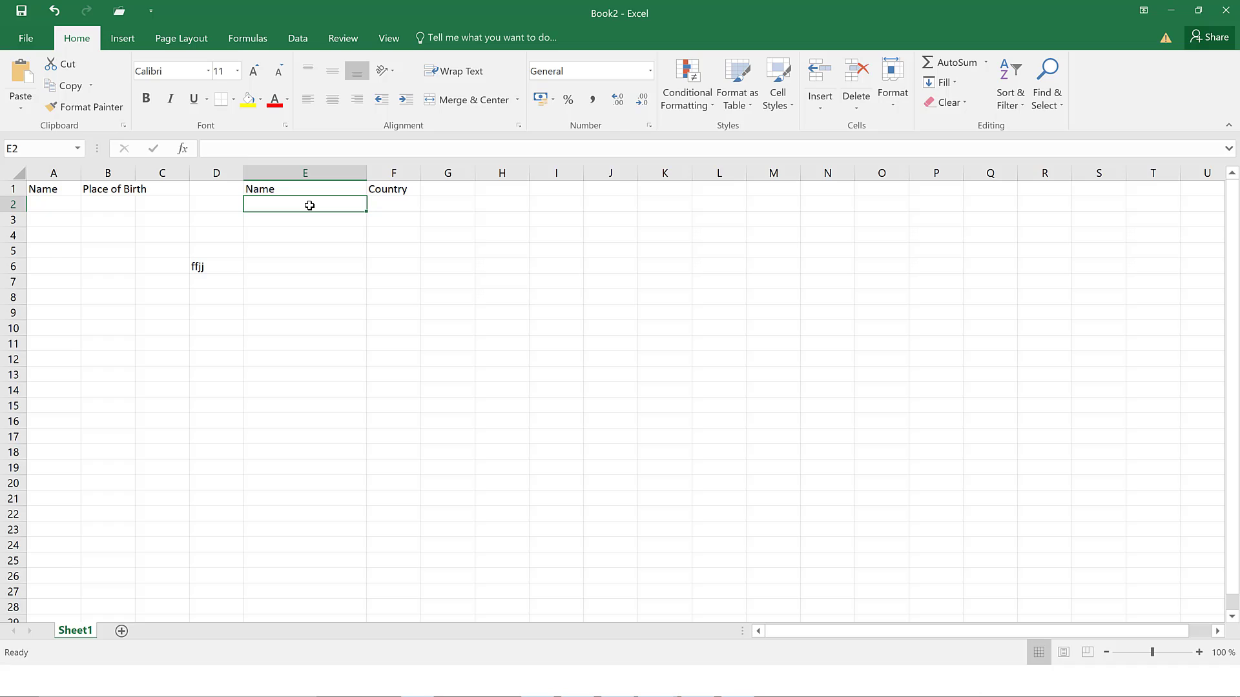
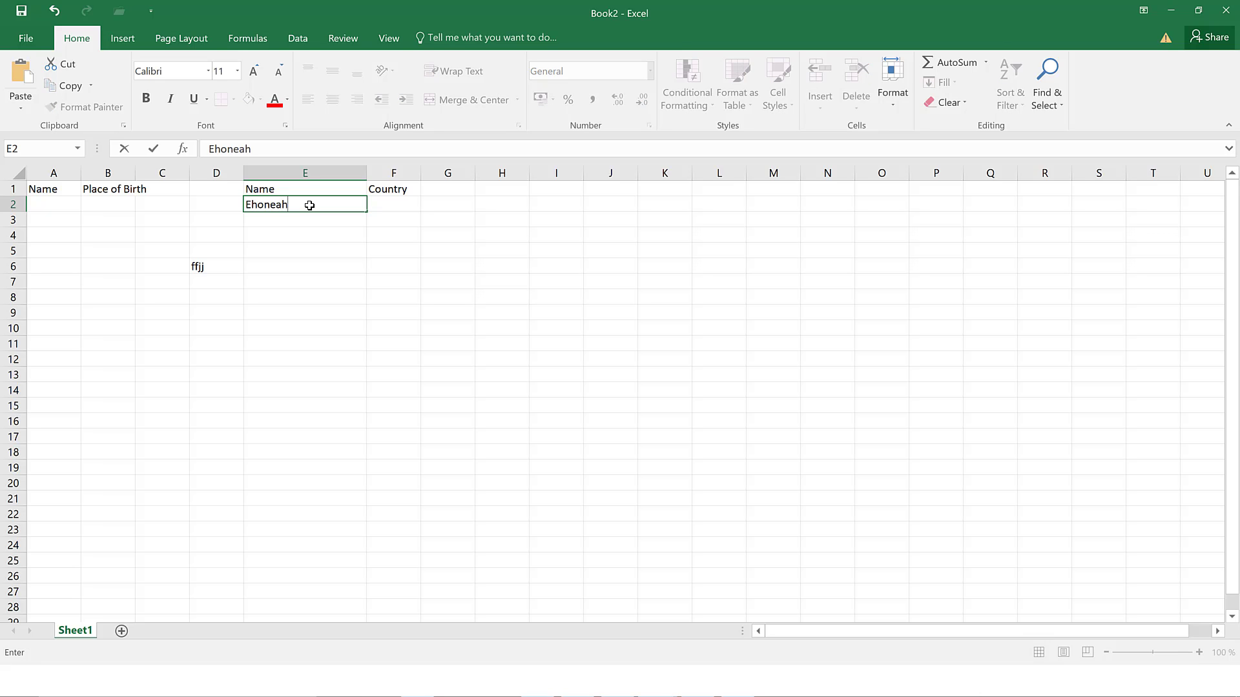
- Commit the name in E2 and move right along row 2 to J2
{"action": "key", "text": "Tab"}
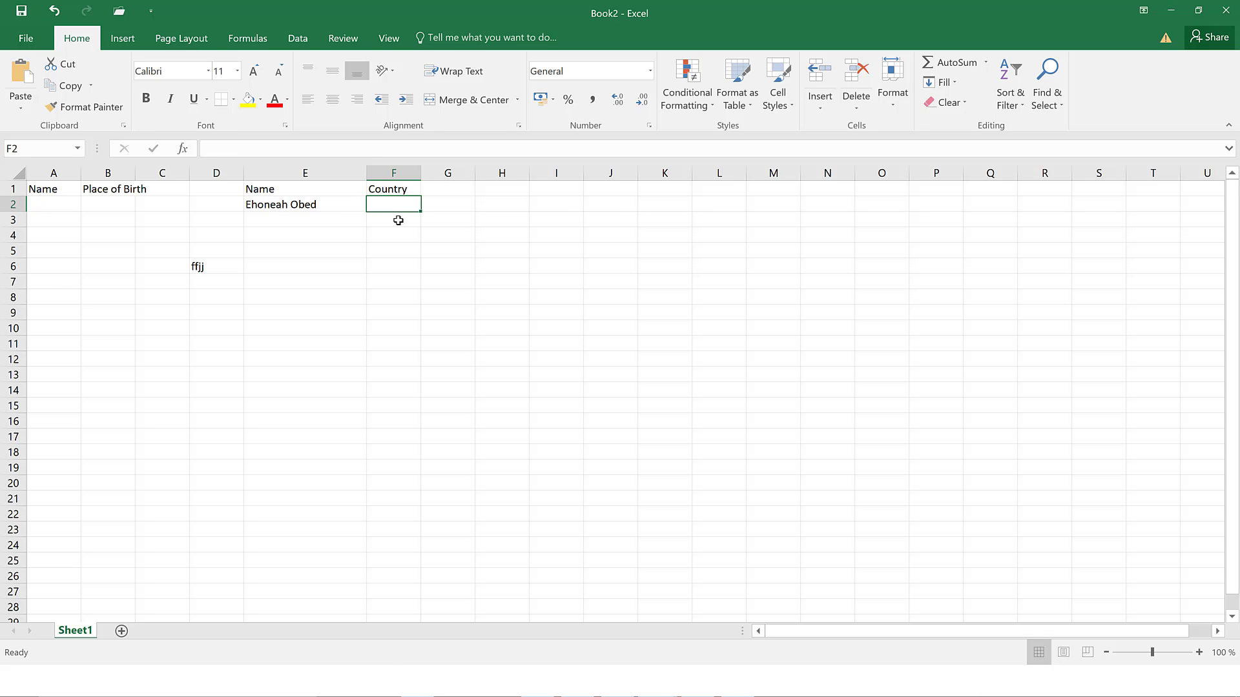
{"action": "key", "text": "Tab"}
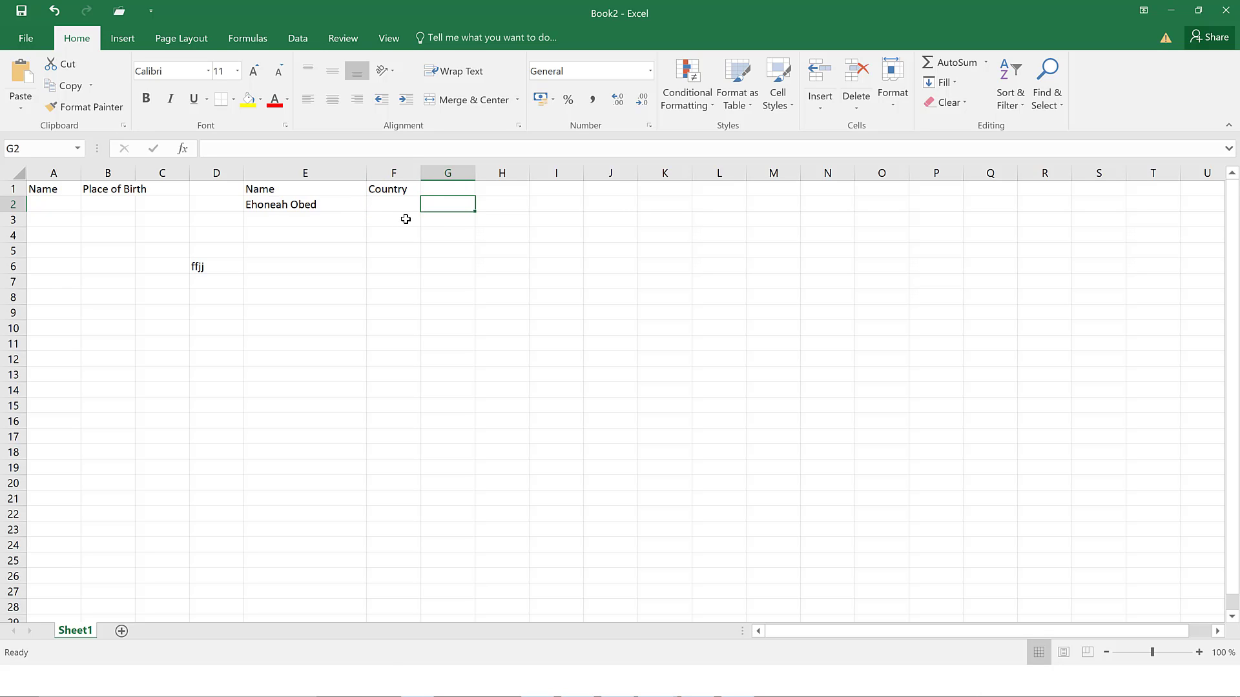
{"action": "key", "text": "Tab"}
{"action": "key", "text": "Tab"}
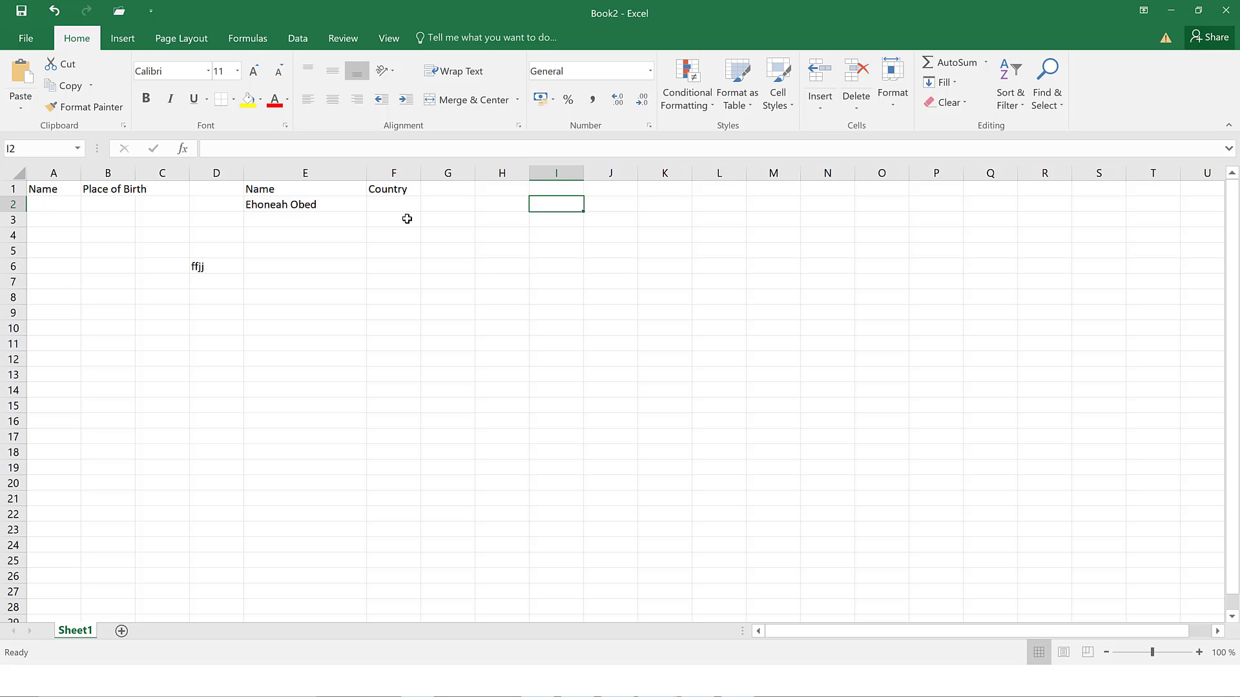
{"action": "key", "text": "Tab"}
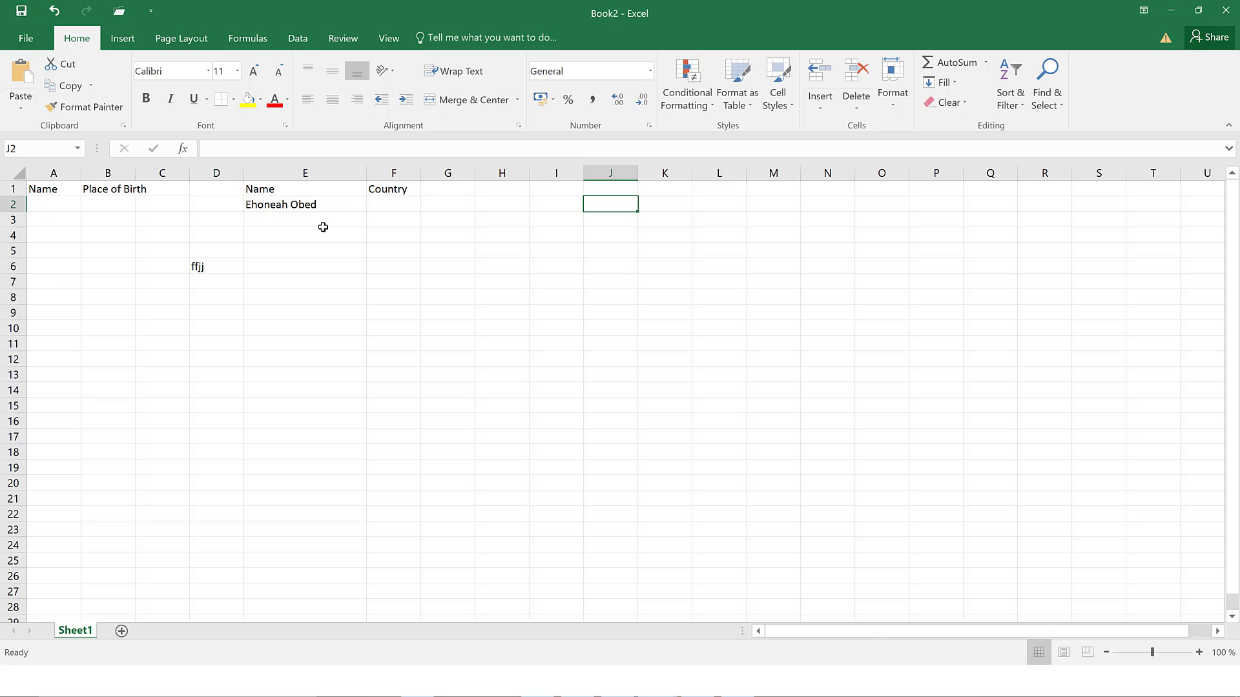
- Enter a second person's full name in E3, then return to column E at E5
{"action": "left_click", "coordinate": [323, 222]}
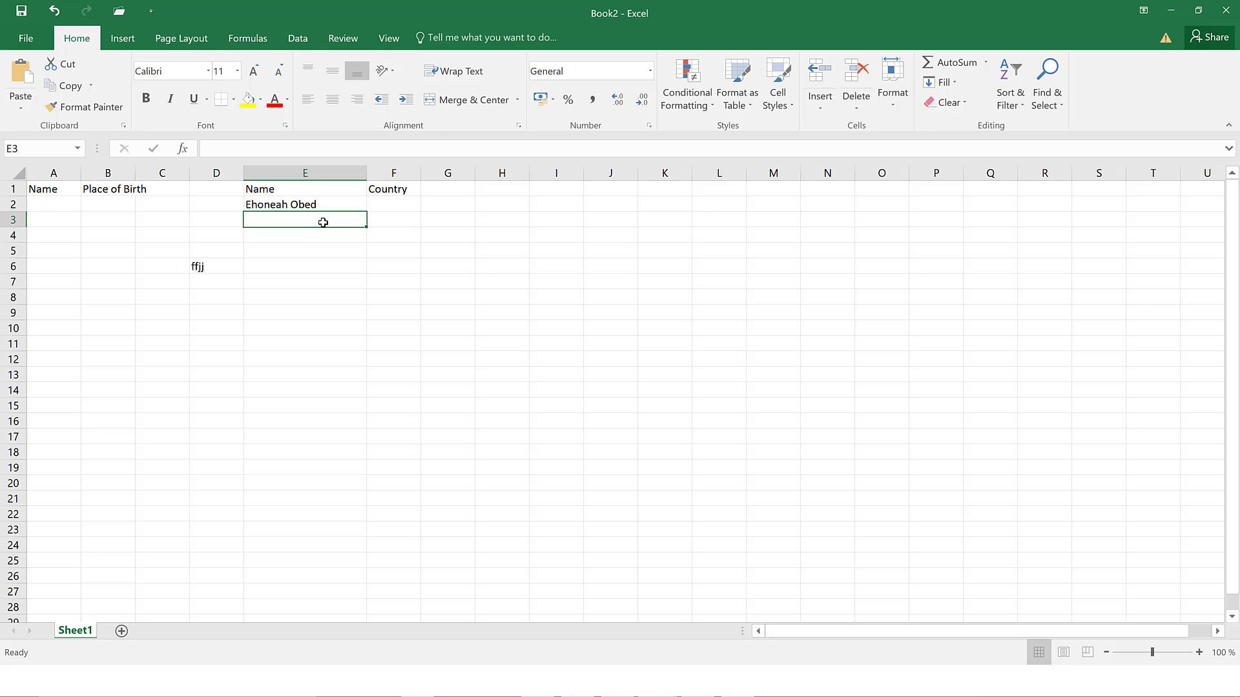
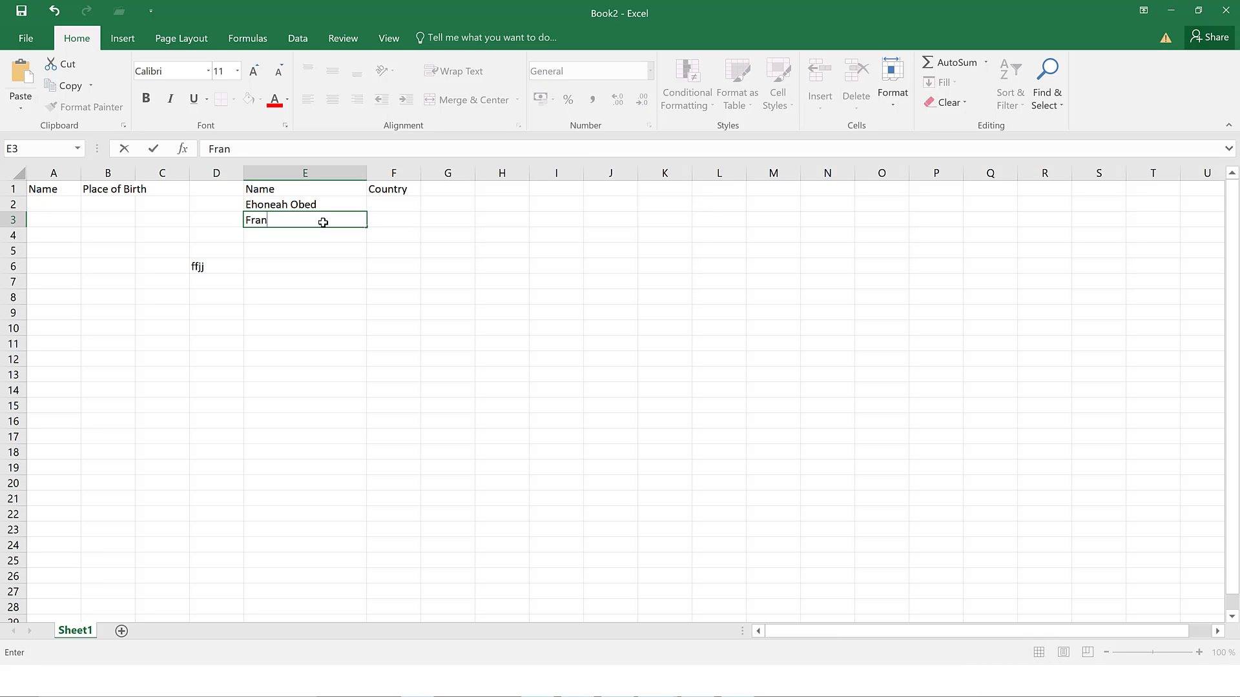
{"action": "key", "text": "Return"}
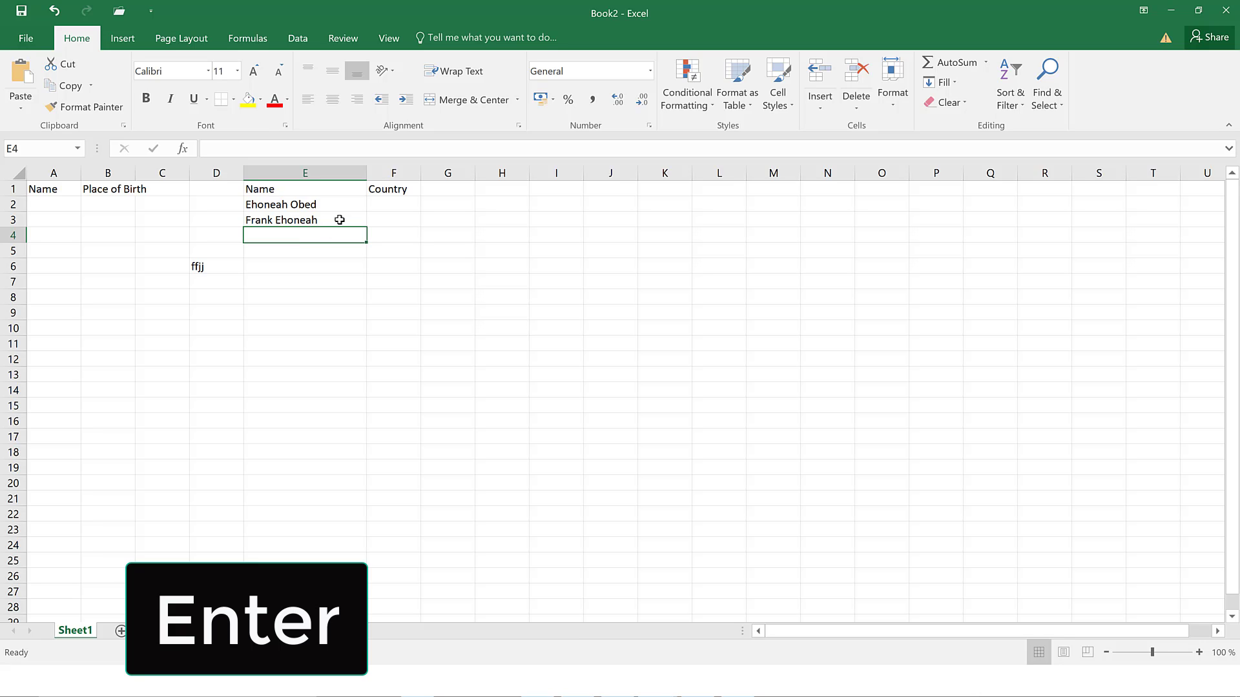
{"action": "left_click", "coordinate": [367, 233]}
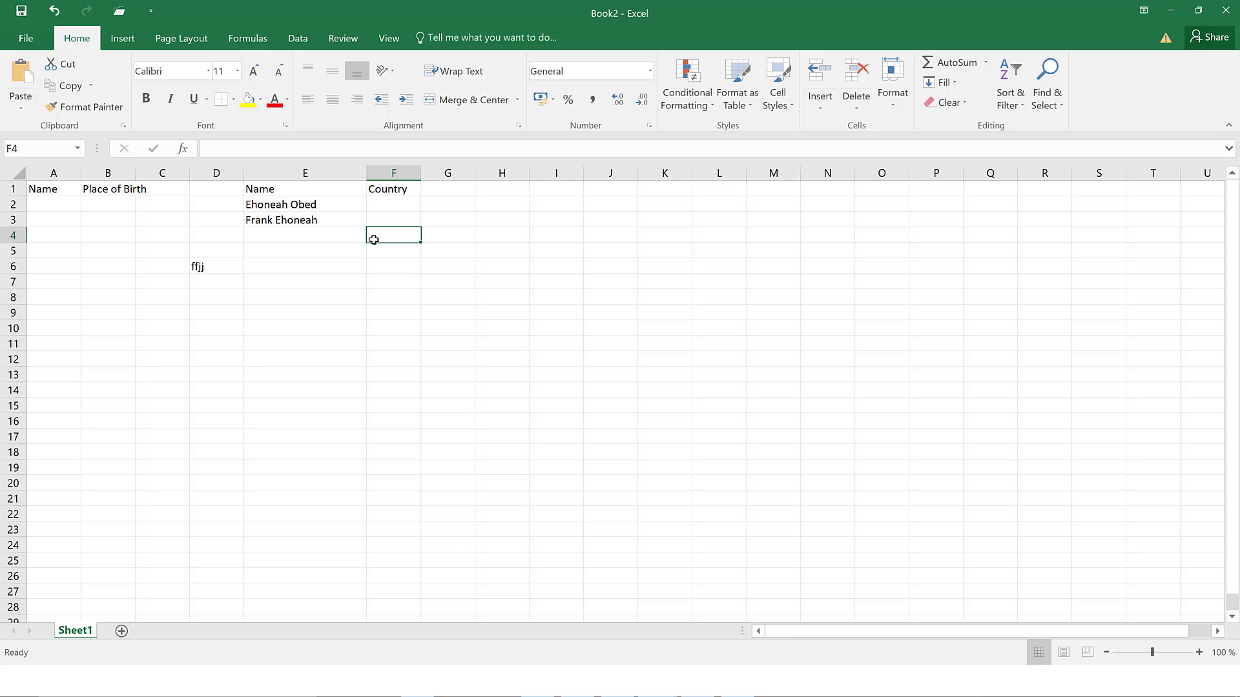
{"action": "key", "text": "Down"}
{"action": "key", "text": "Left"}
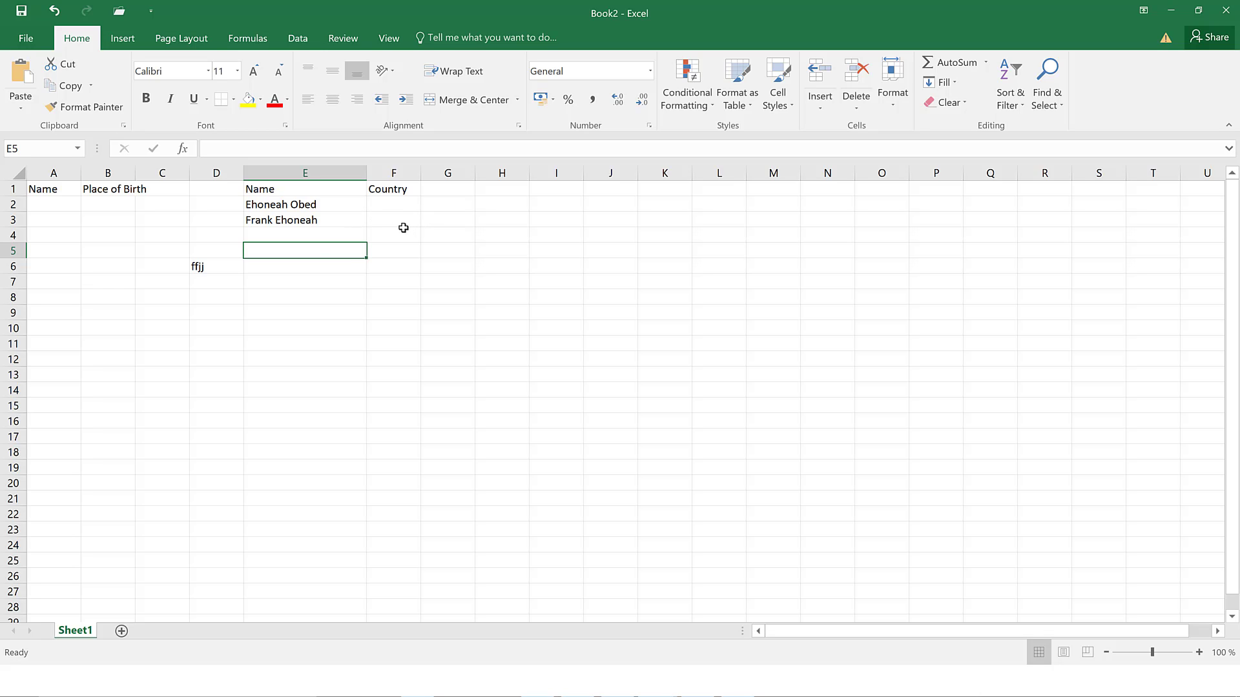
- Enter 'hi my name is Dr.' followed by a full name in E9 and reselect it
{"action": "left_click", "coordinate": [267, 312]}
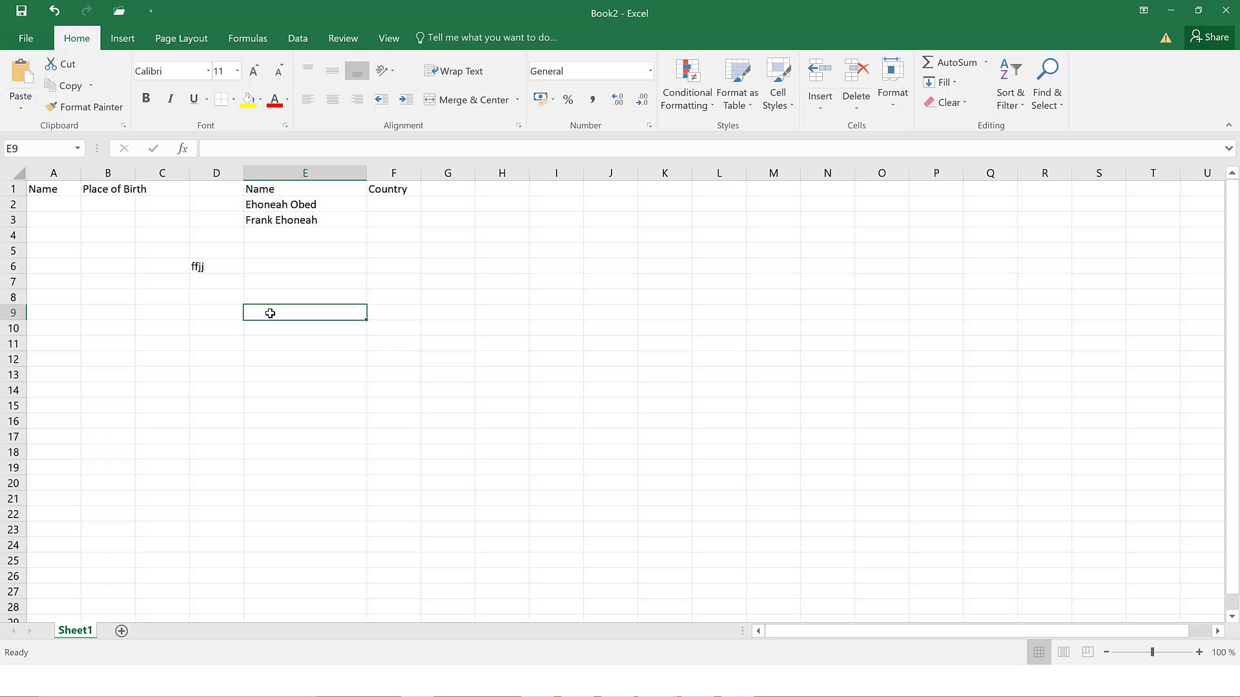
{"action": "type", "text": "hi"}
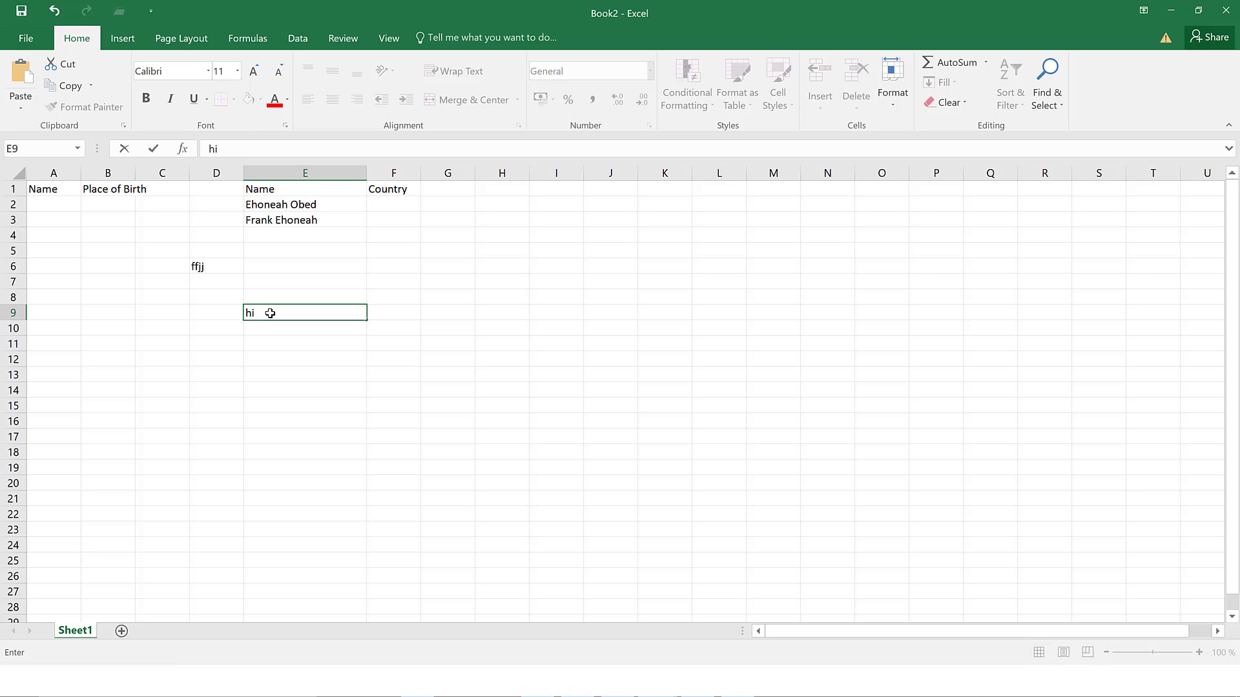
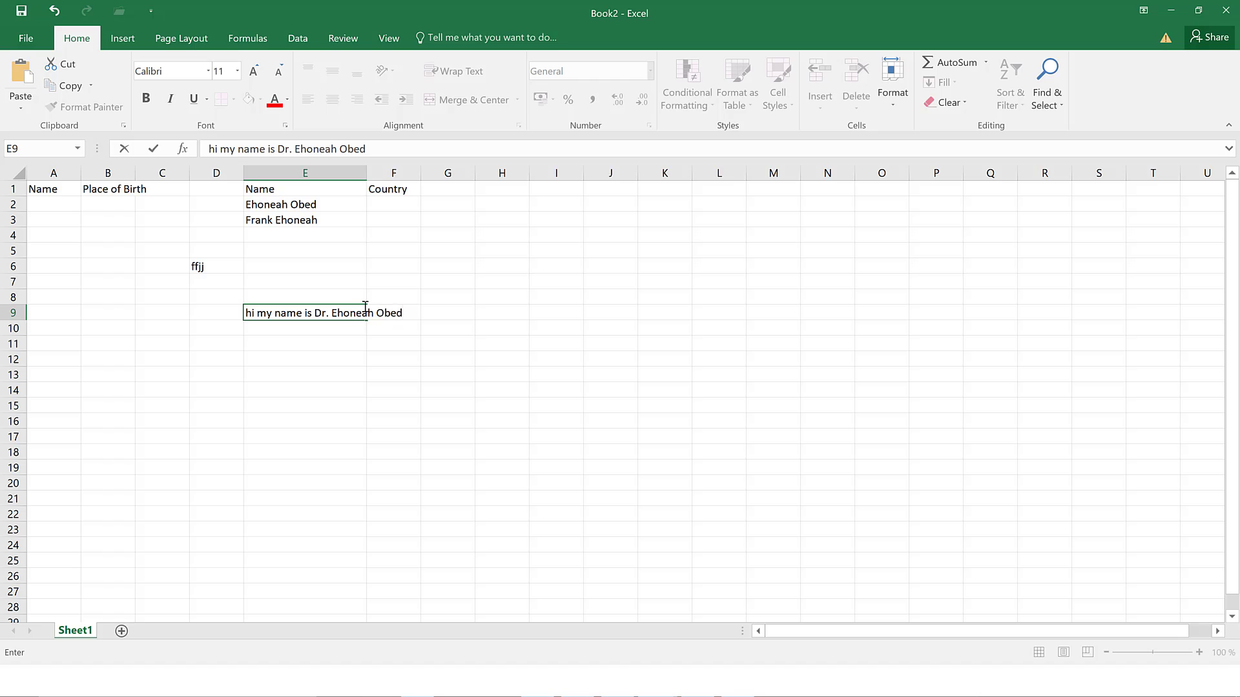
{"action": "left_click", "coordinate": [395, 292]}
{"action": "left_click", "coordinate": [343, 313]}
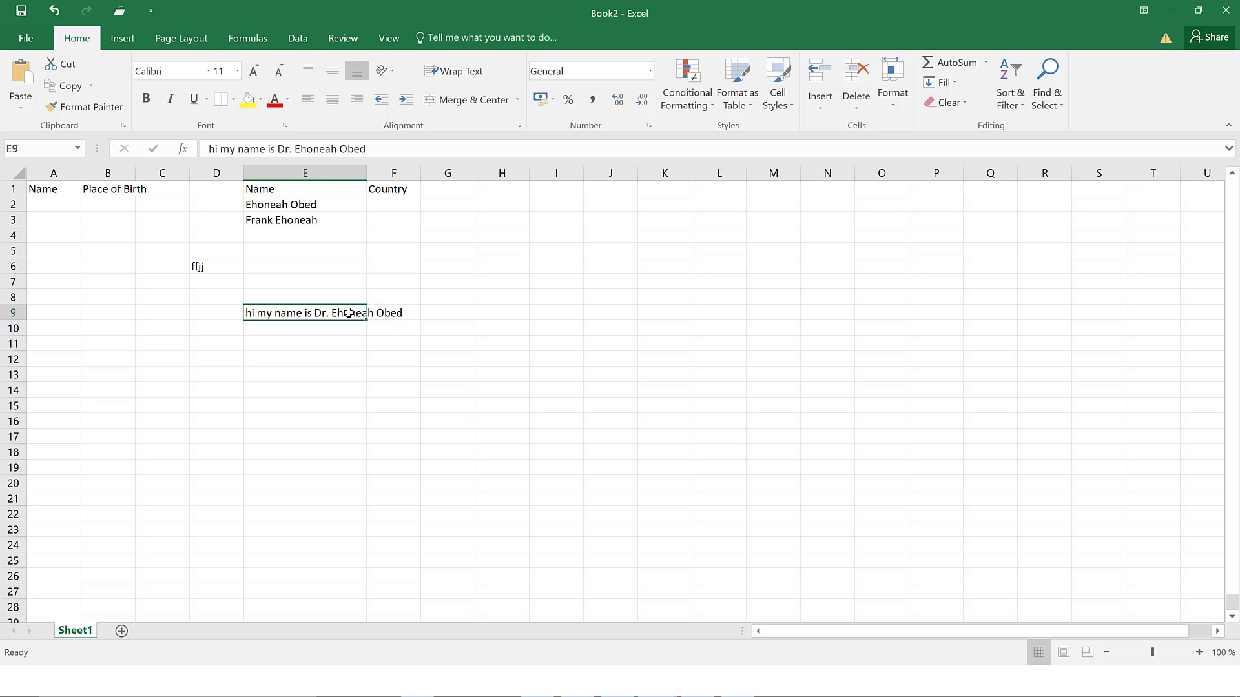
- Reopen E9 for editing with the cursor placed just before the name
{"action": "left_click_drag", "start_coordinate": [363, 149], "coordinate": [211, 149]}
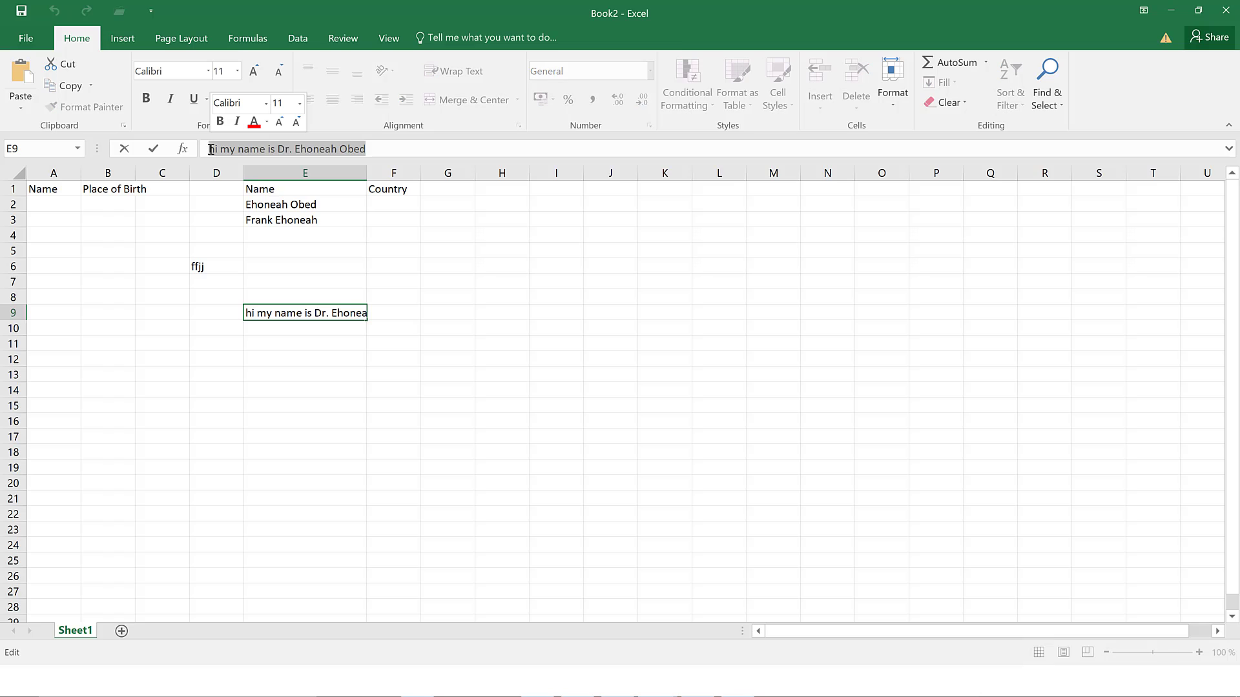
{"action": "left_click", "coordinate": [383, 315]}
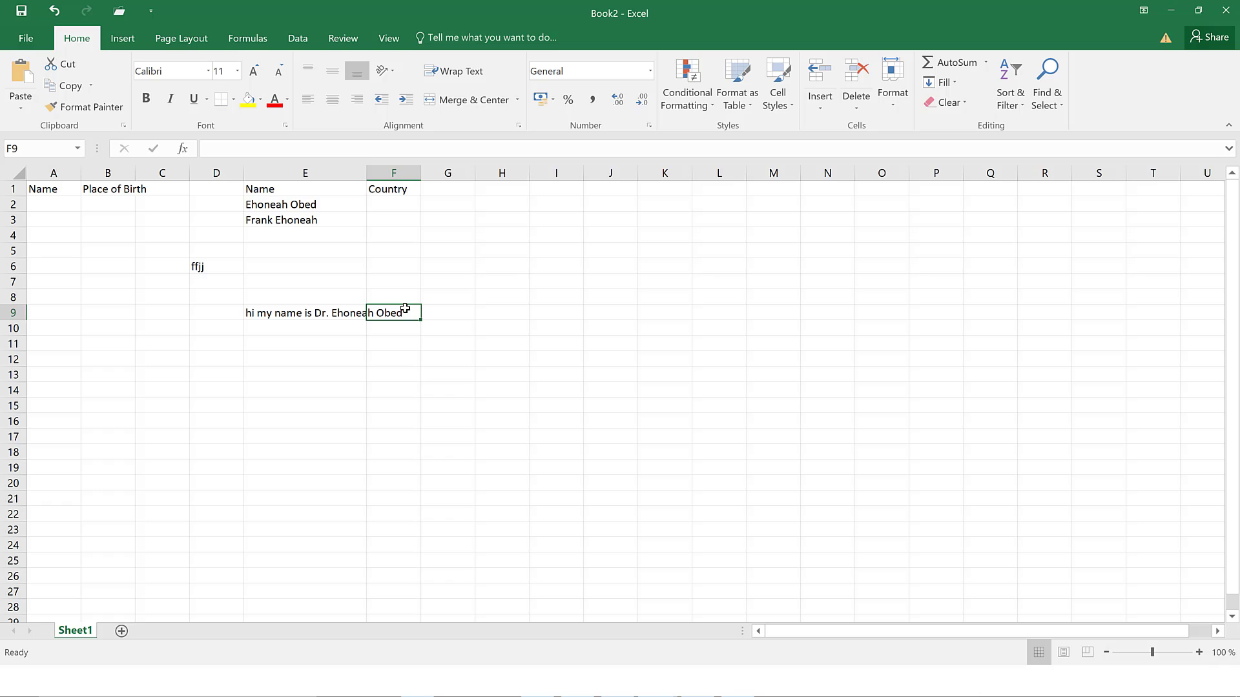
{"action": "double_click", "coordinate": [408, 314]}
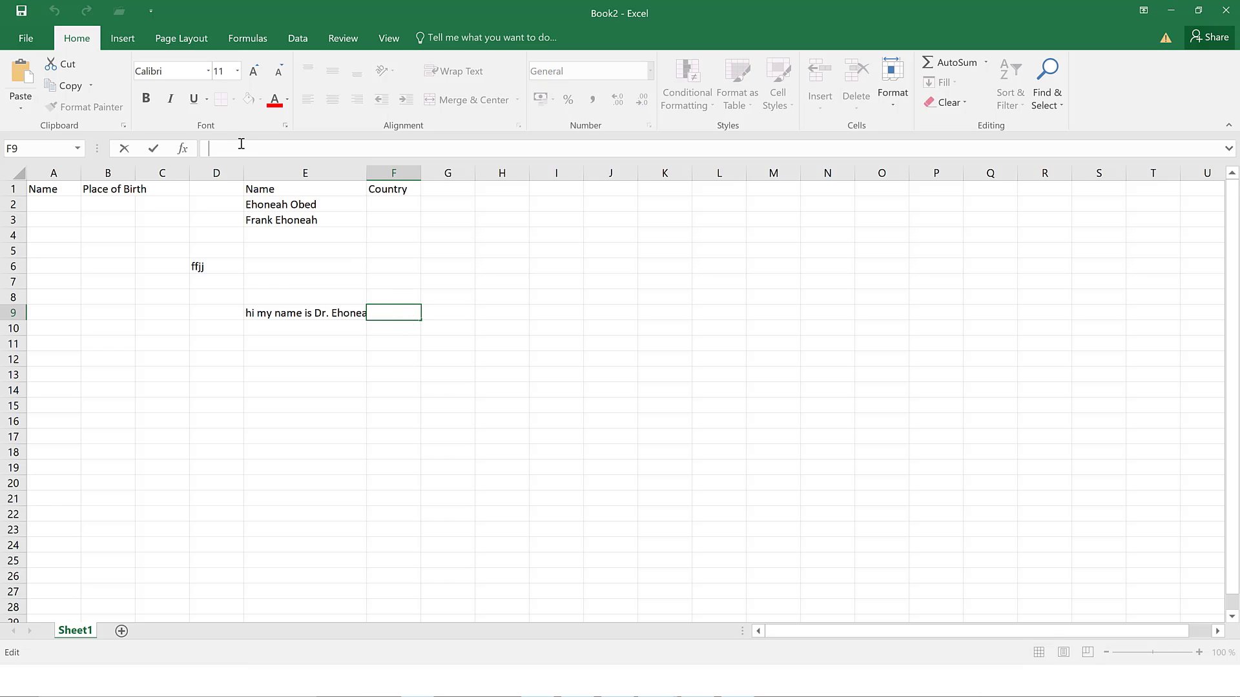
{"action": "double_click", "coordinate": [300, 313]}
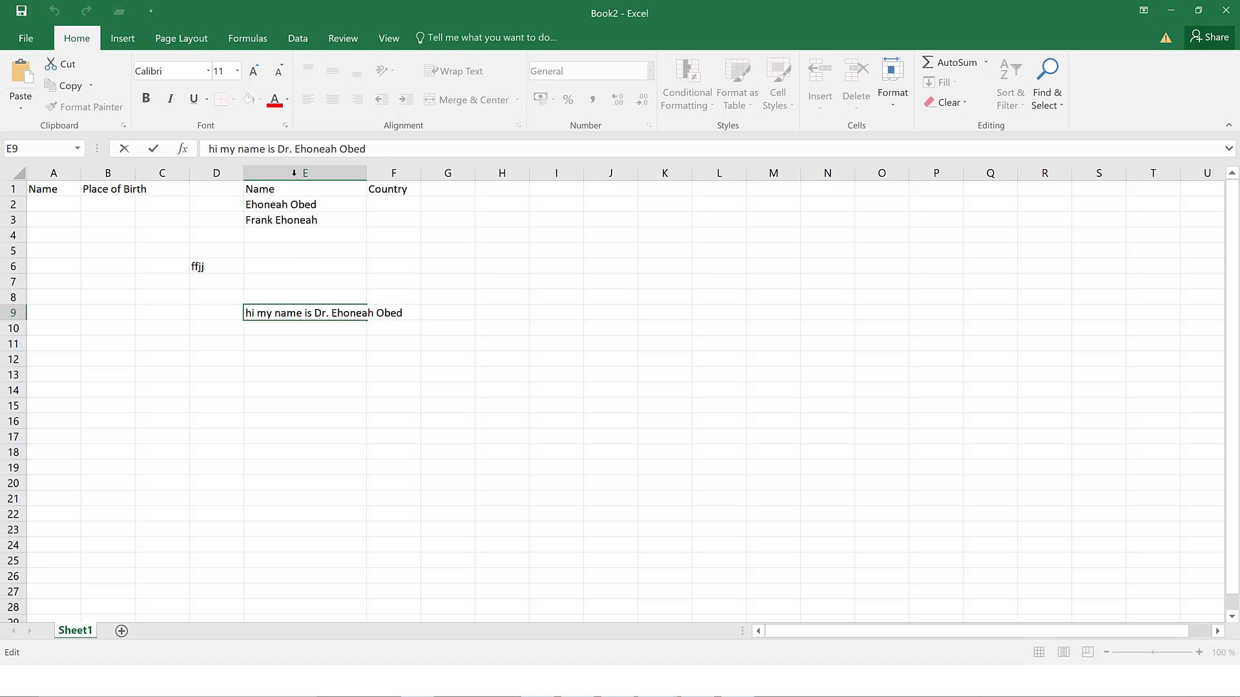
{"action": "left_click", "coordinate": [333, 313]}
- Insert a line break after 'Dr.' in E9 and commit the two-line entry
{"action": "key", "text": "alt+Return"}
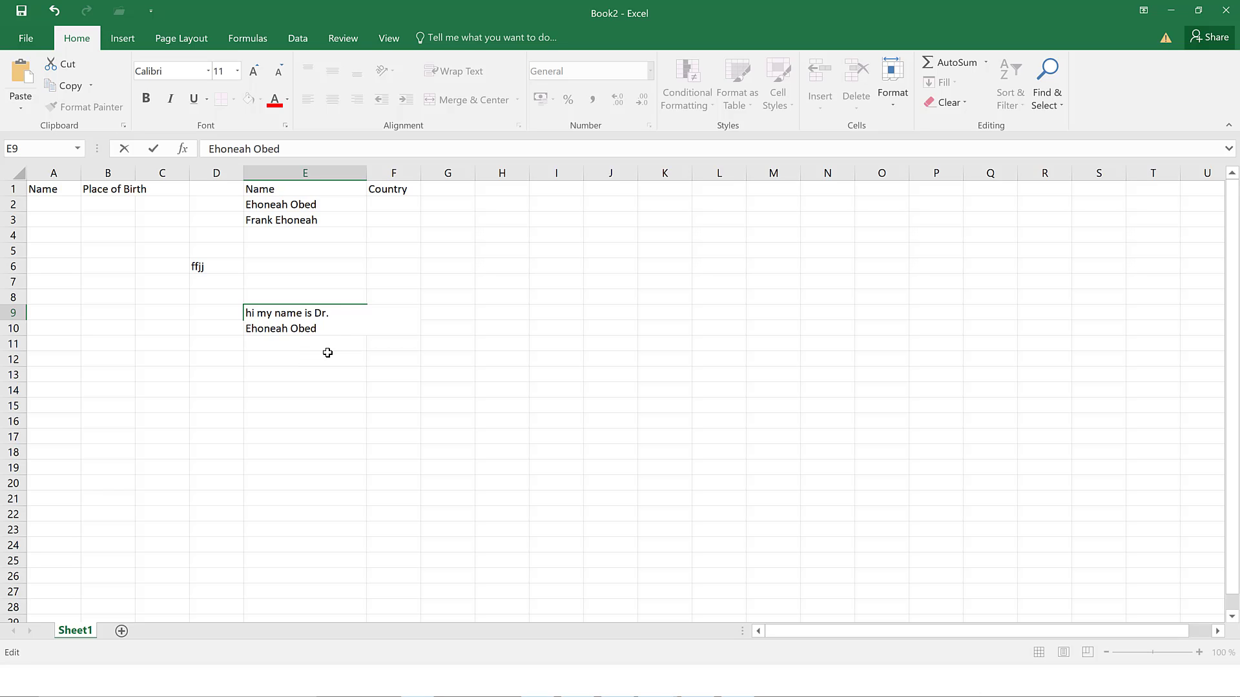
{"action": "left_click_drag", "start_coordinate": [327, 344], "coordinate": [332, 353]}
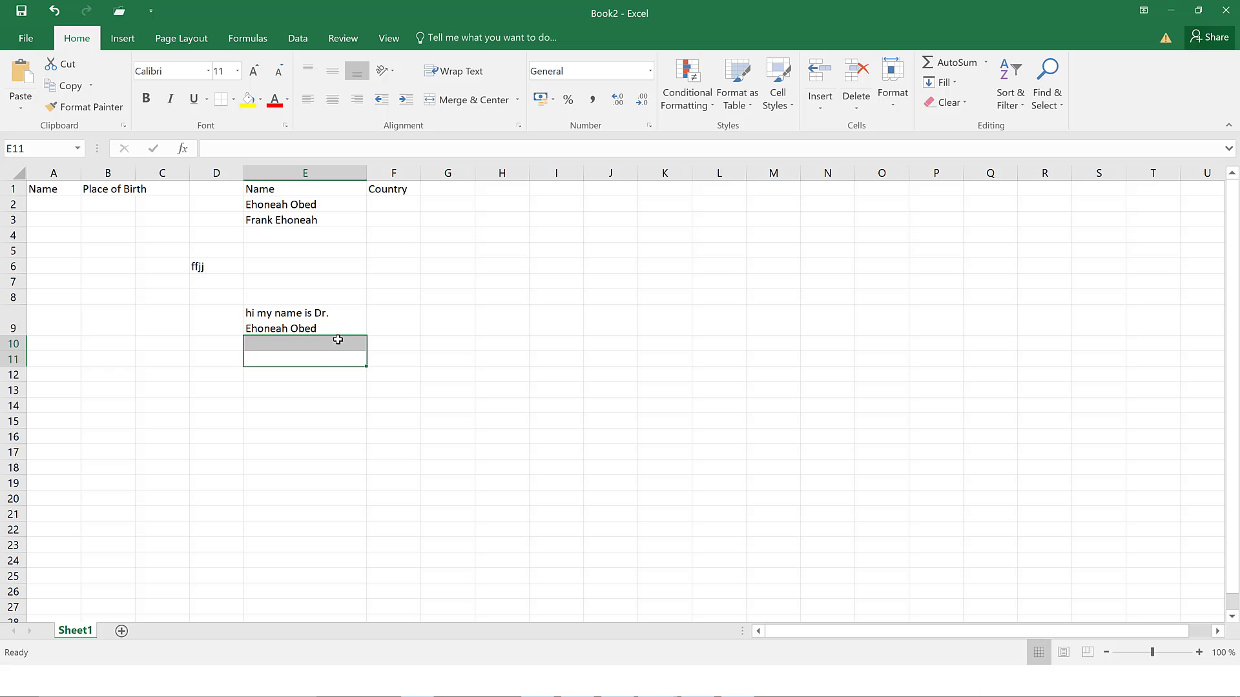
{"action": "left_click", "coordinate": [334, 316]}
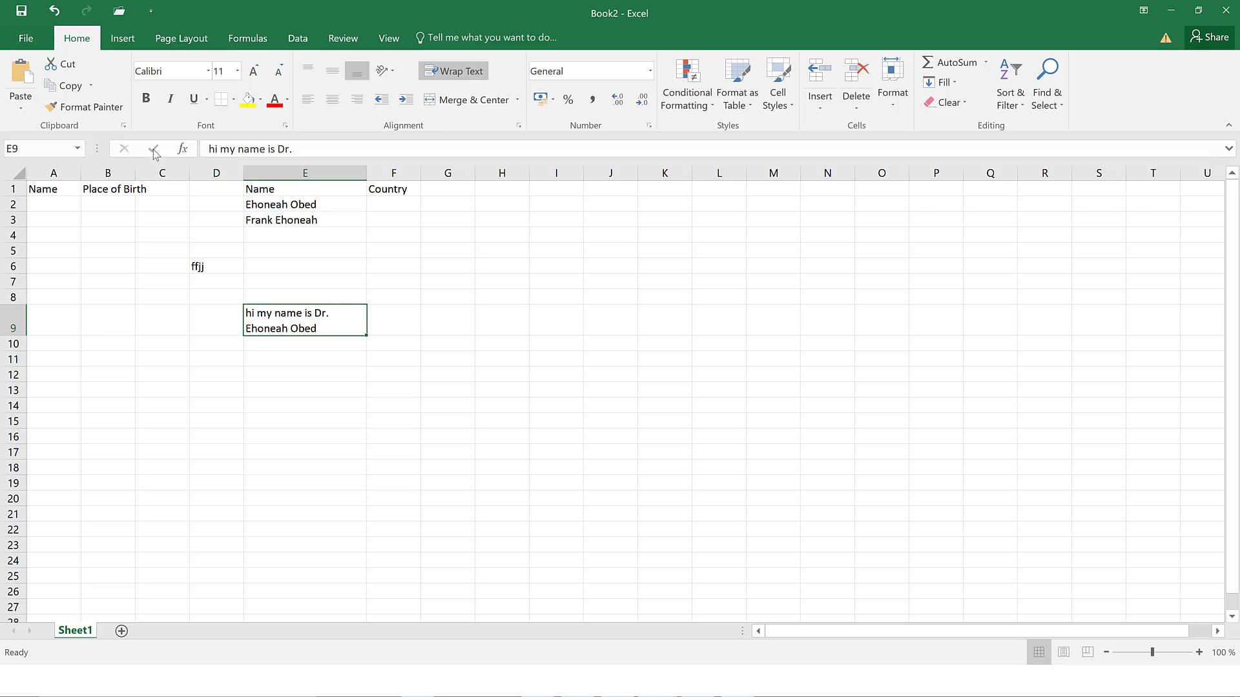
- Enter the same full name shown in E2 into cell E13 and commit it
{"action": "left_click", "coordinate": [298, 391]}
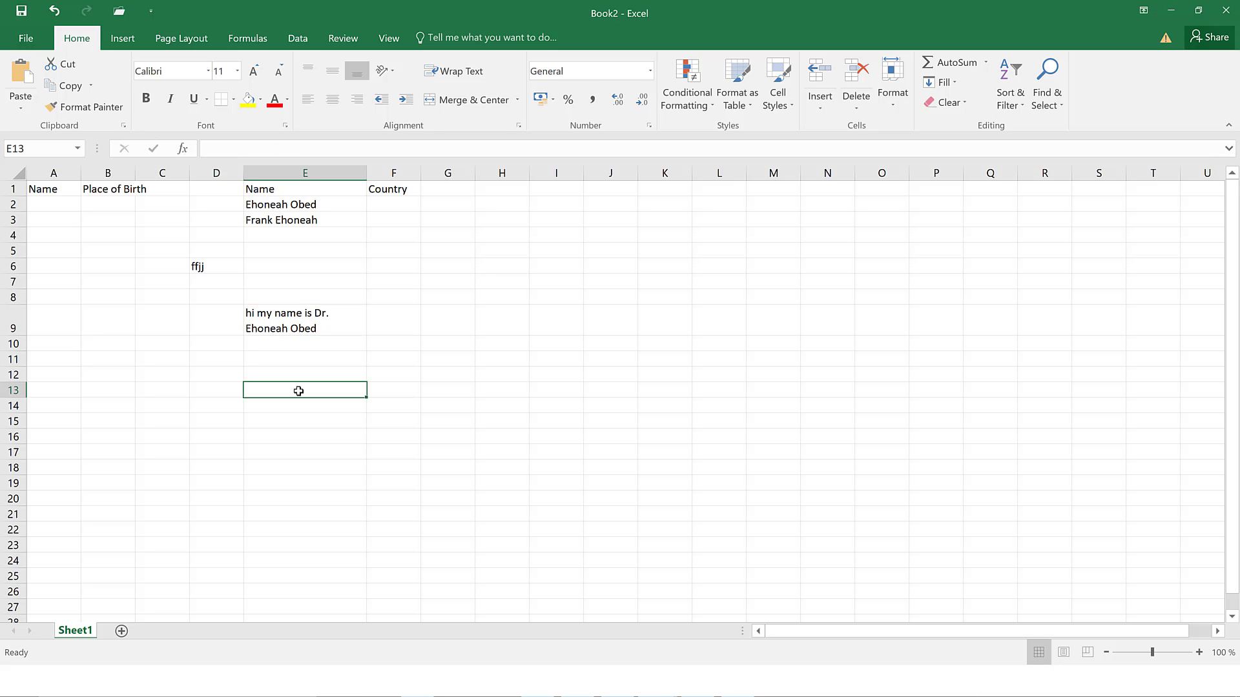
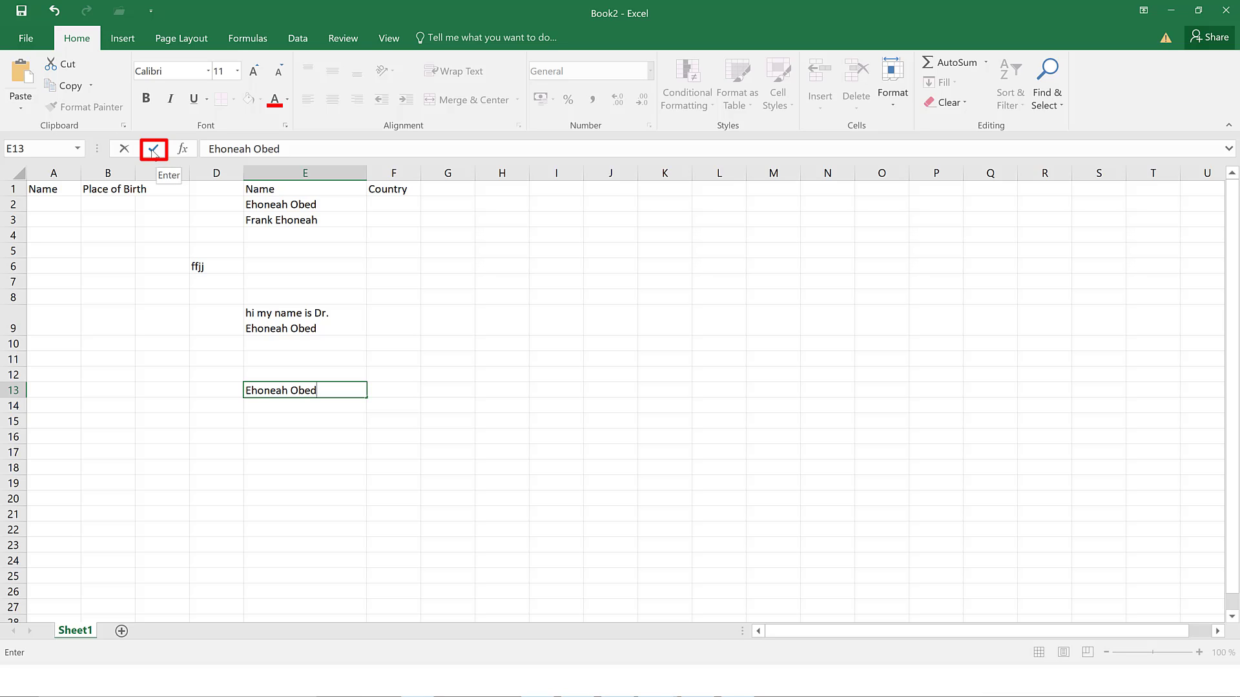
{"action": "left_click", "coordinate": [153, 151]}
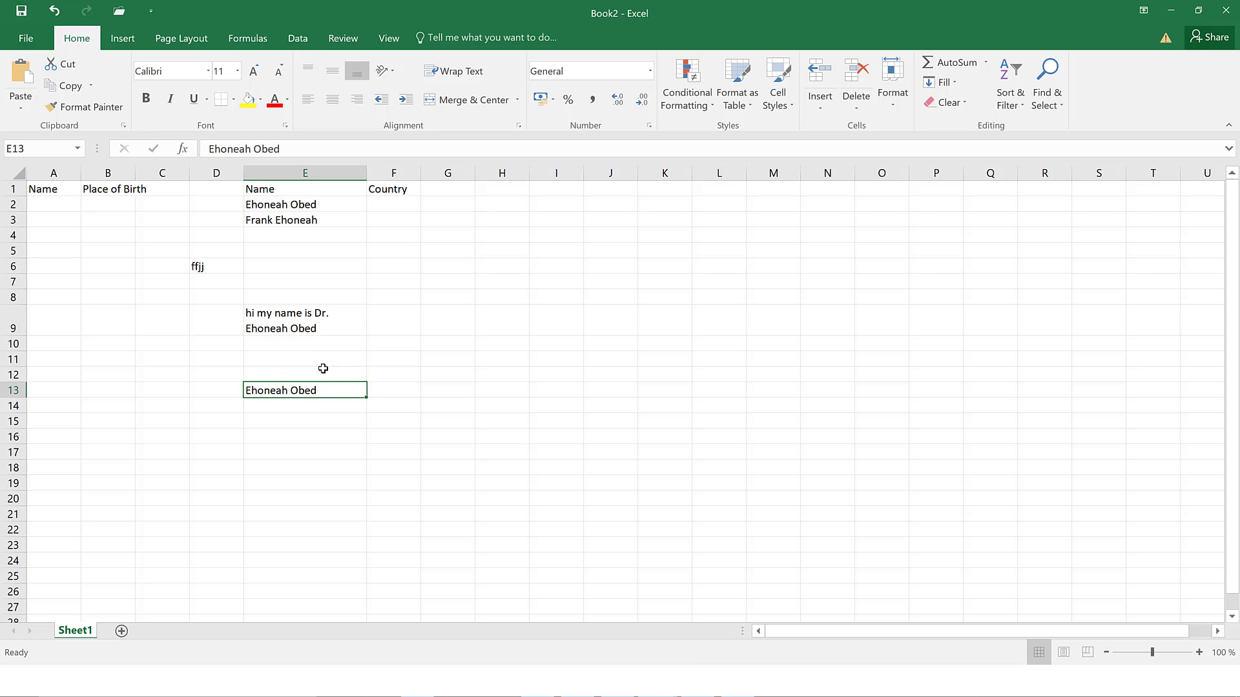
- Enter the test text 'ffff' in cell E12
{"action": "left_click", "coordinate": [323, 368]}
{"action": "type", "text": "ffff"}
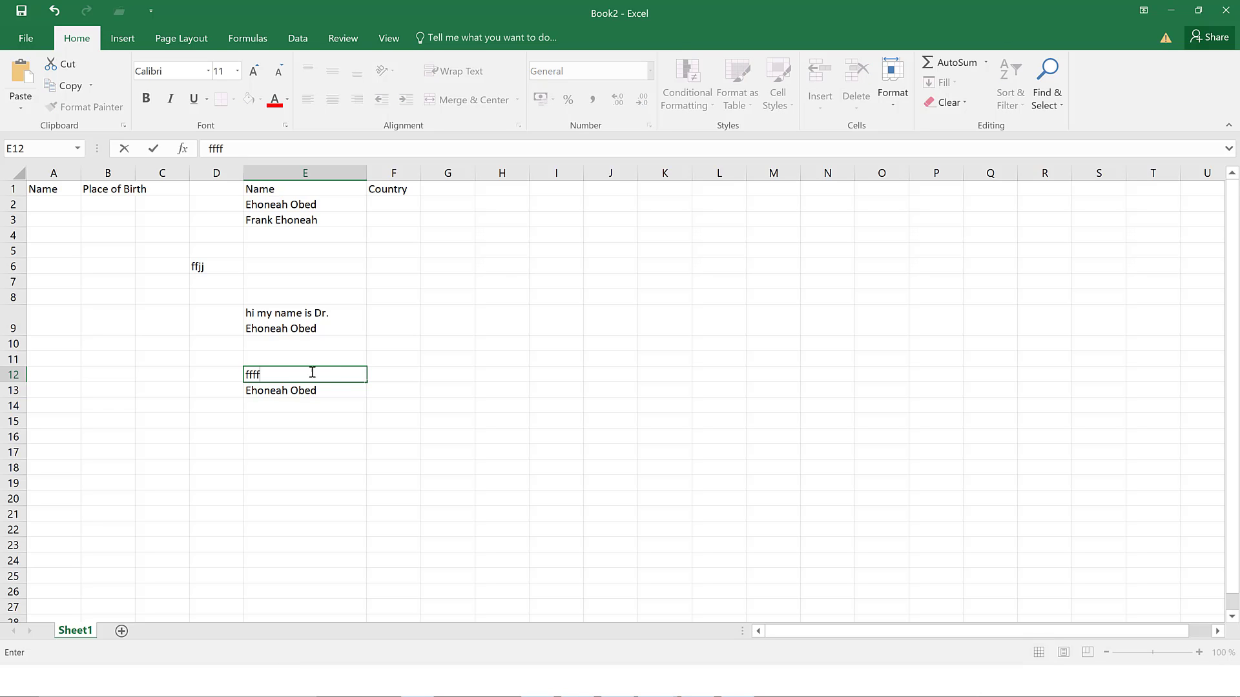
{"action": "left_click", "coordinate": [153, 150]}
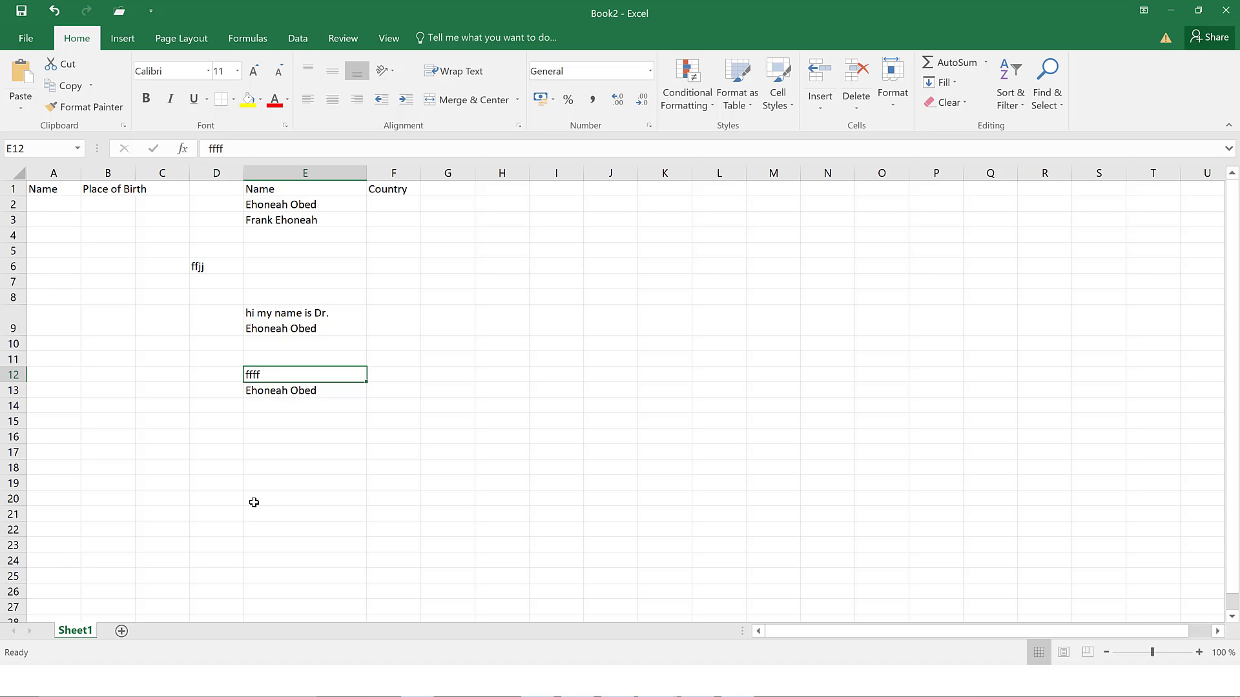
- Try retyping E12 with a first name, then cancel the unfinished edit
{"action": "key", "text": "BackSpace"}
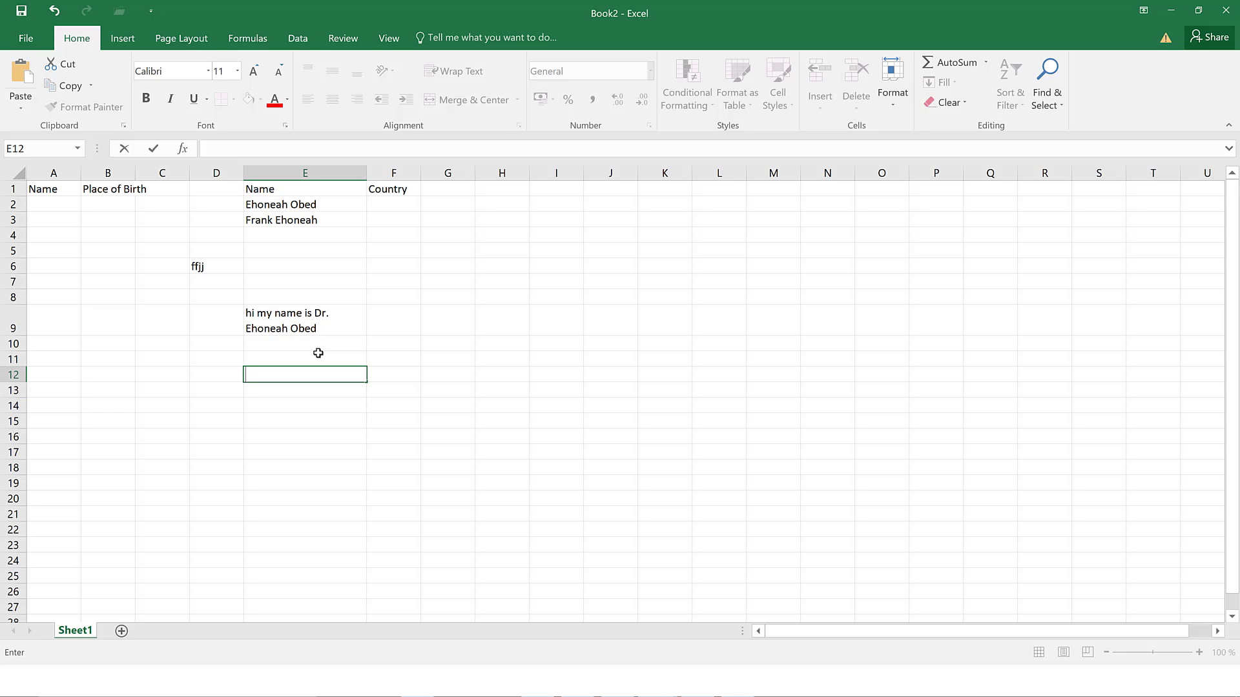
{"action": "type", "text": "fee"}
{"action": "key", "text": "BackSpace"}
{"action": "key", "text": "BackSpace"}
{"action": "key", "text": "BackSpace"}
{"action": "type", "text": "Ehoneah"}
{"action": "left_click", "coordinate": [153, 151]}
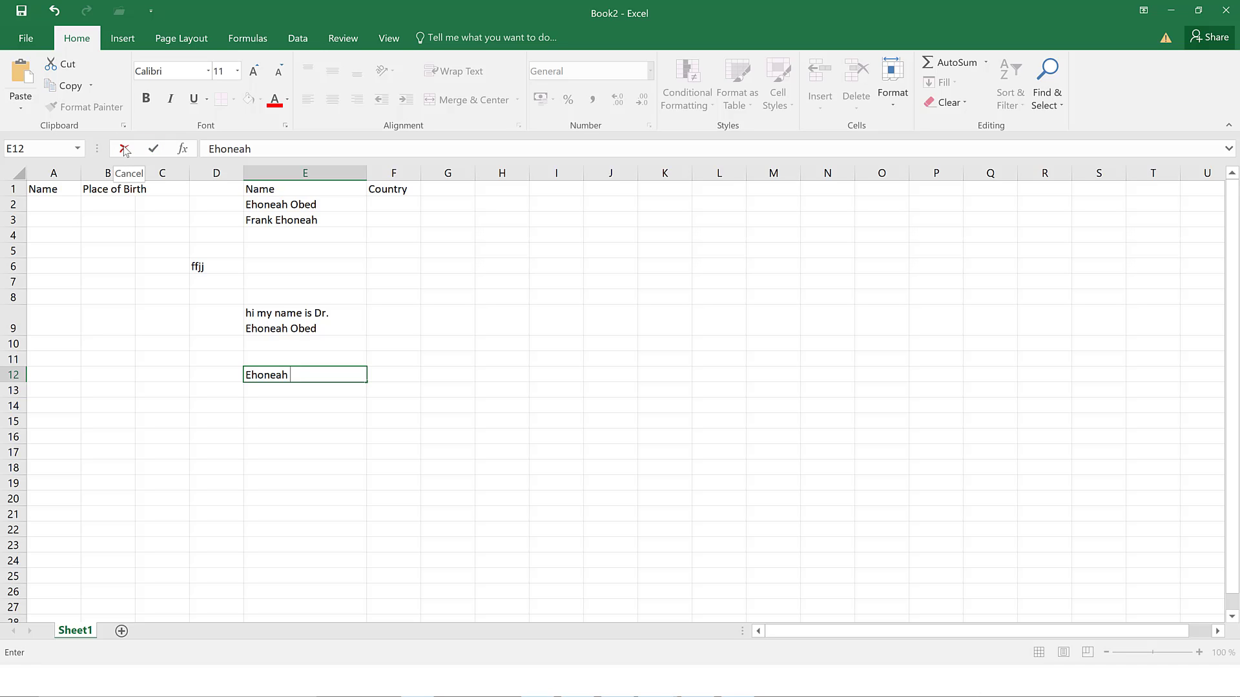
{"action": "left_click", "coordinate": [125, 150]}
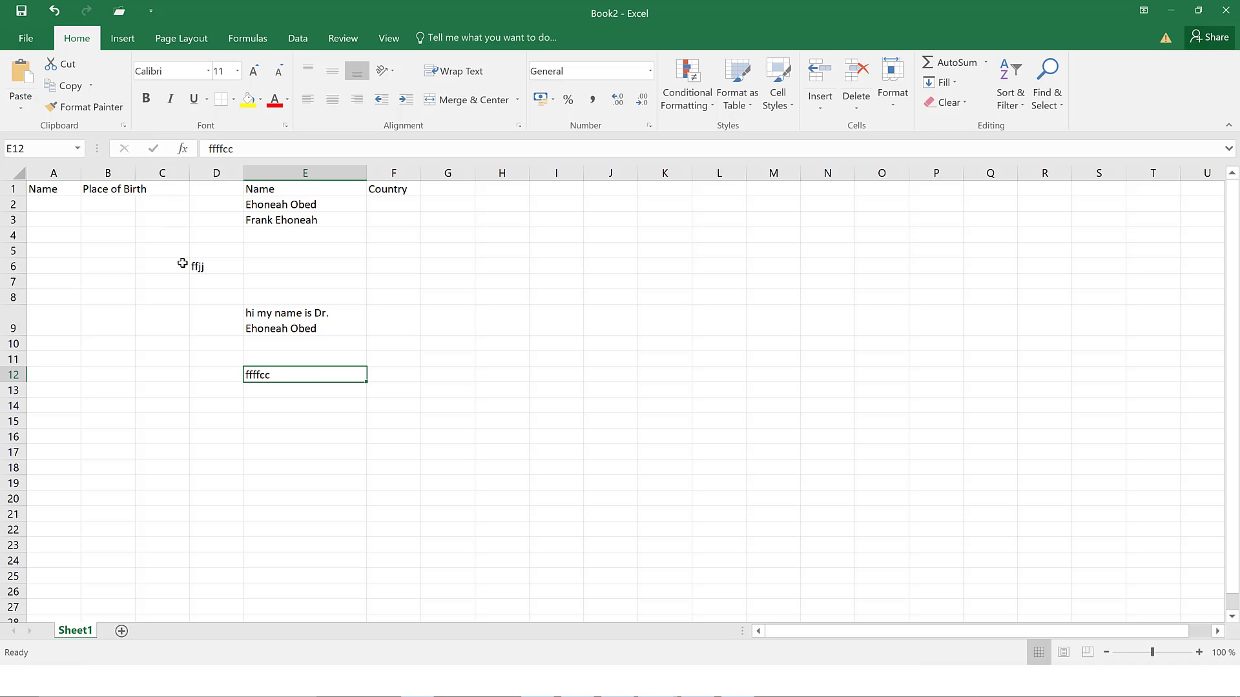
- Enter the test text 'ffffttyyy' in cell E11
{"action": "left_click", "coordinate": [286, 359]}
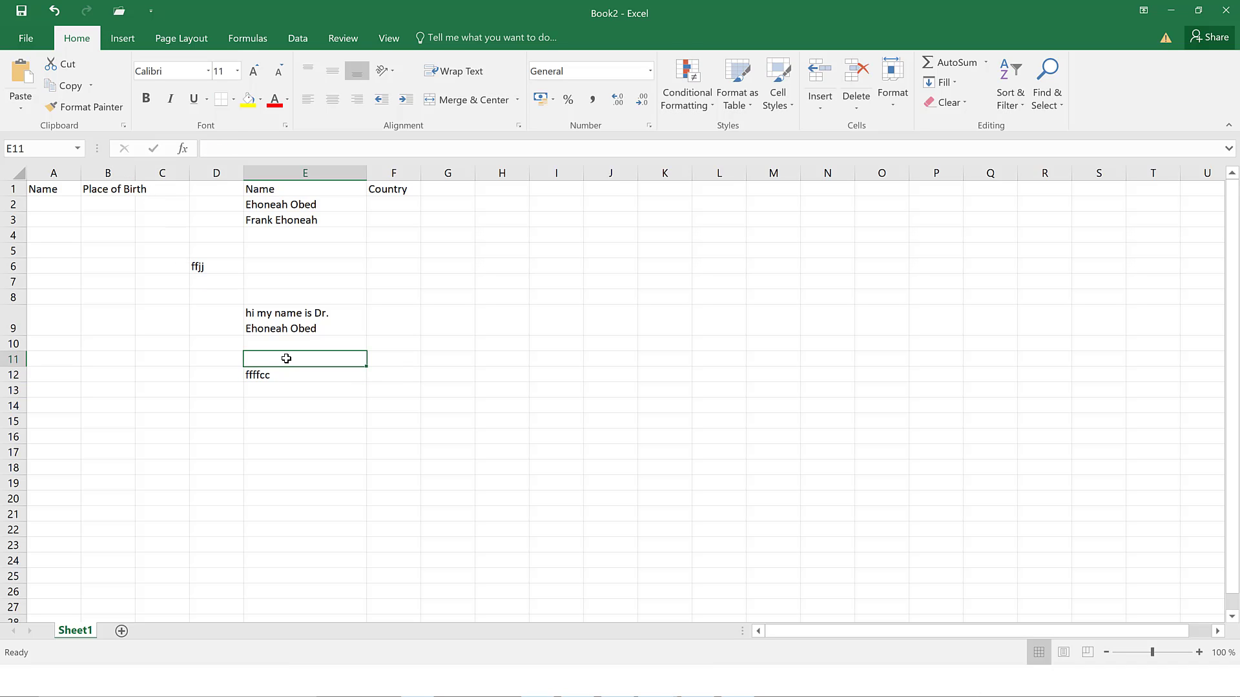
{"action": "type", "text": "ffff"}
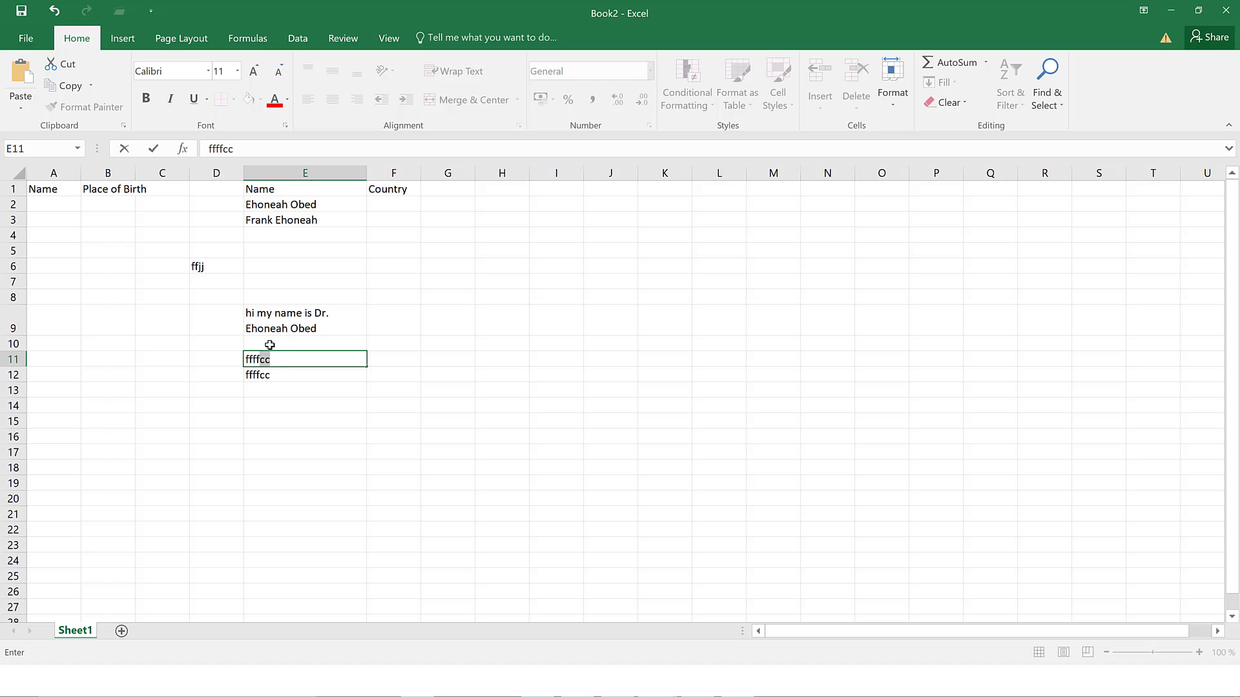
{"action": "type", "text": "ttyyy"}
{"action": "left_click", "coordinate": [154, 150]}
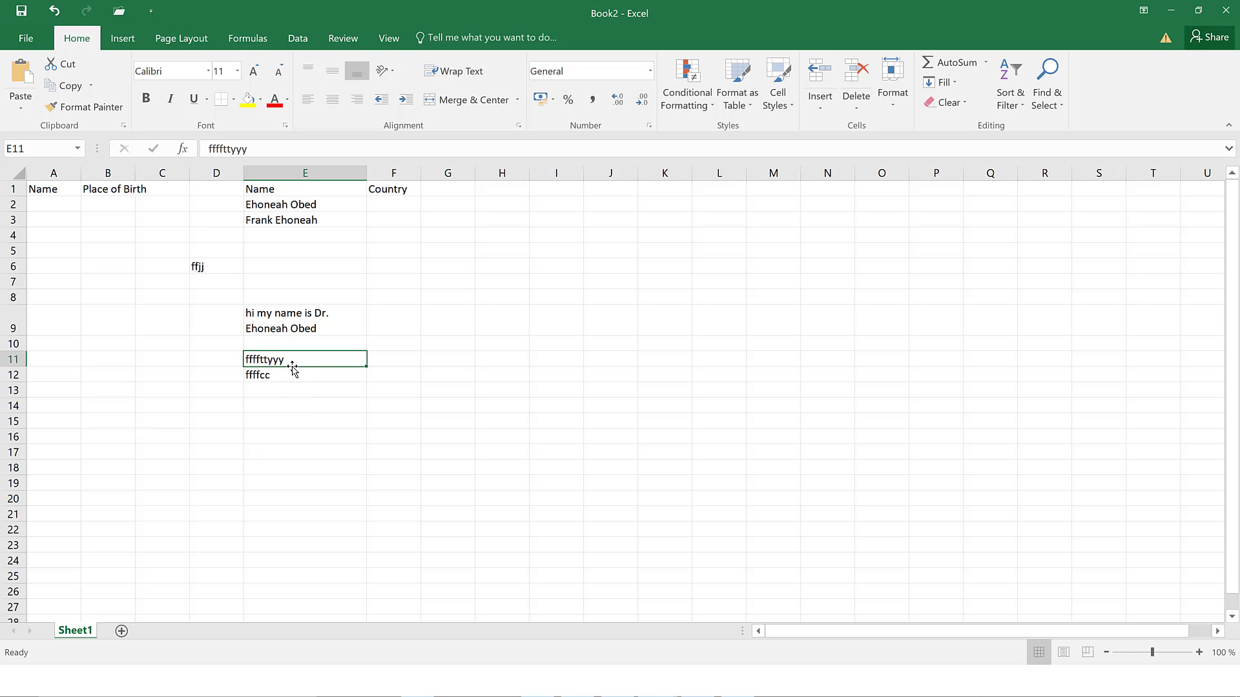